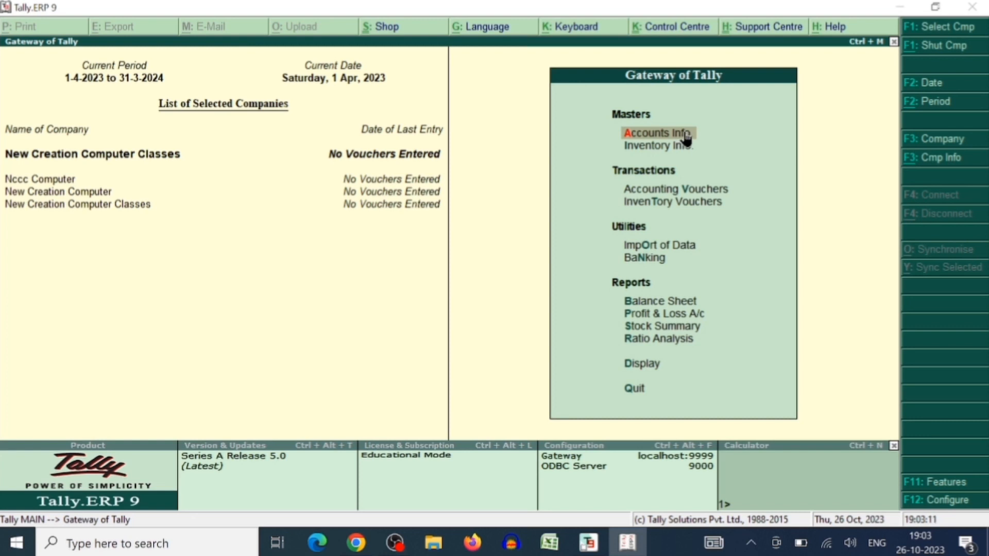
# Step: Create a ledger named Purrchase under Purchase Accounts with inventory values affected set to Yes, and save it
pyautogui.click(683, 138)
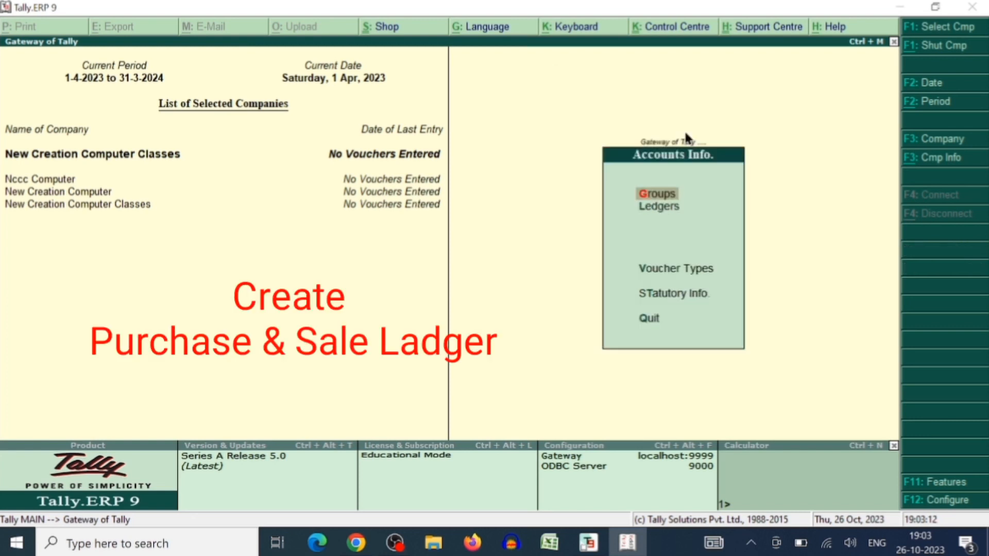
pyautogui.click(668, 216)
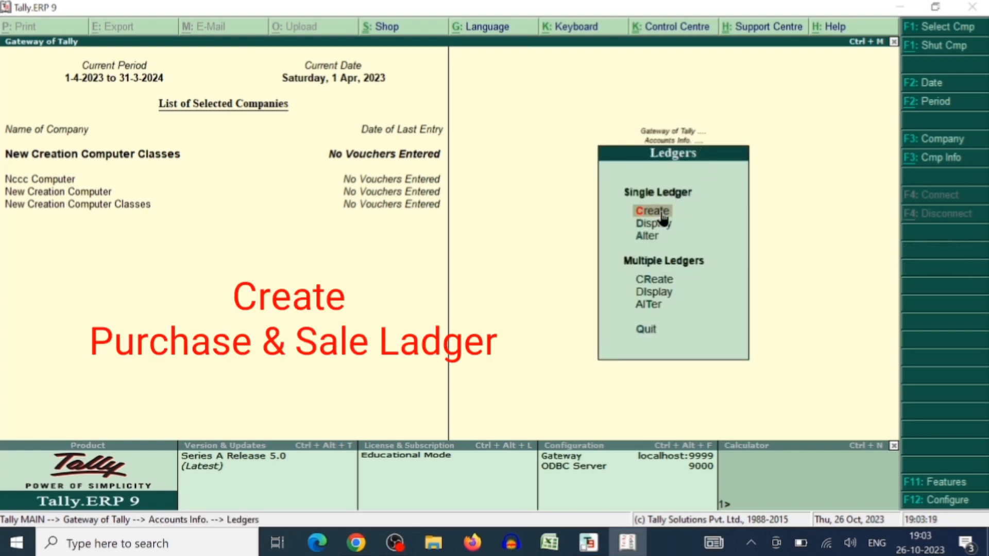
pyautogui.click(663, 213)
pyautogui.write('P')
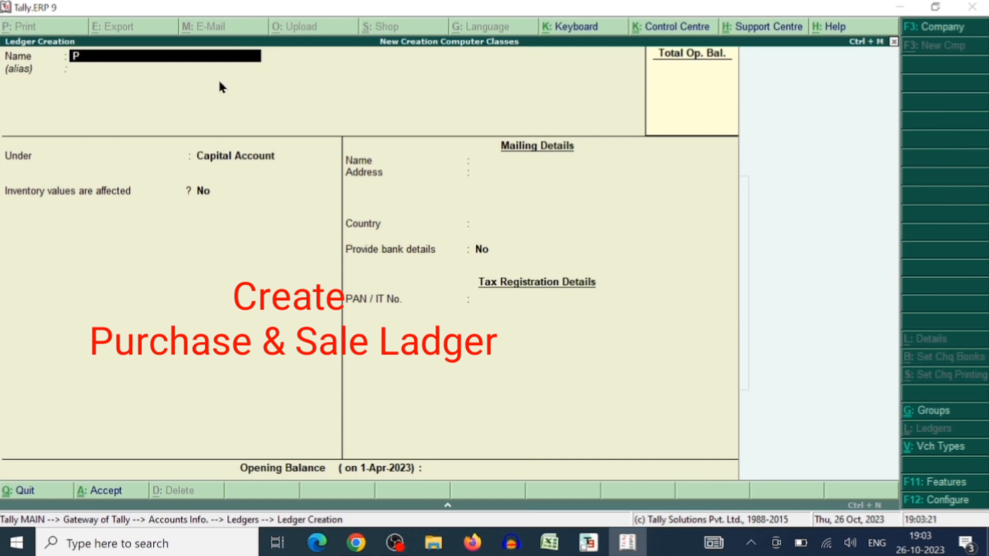
pyautogui.write('urrchase')
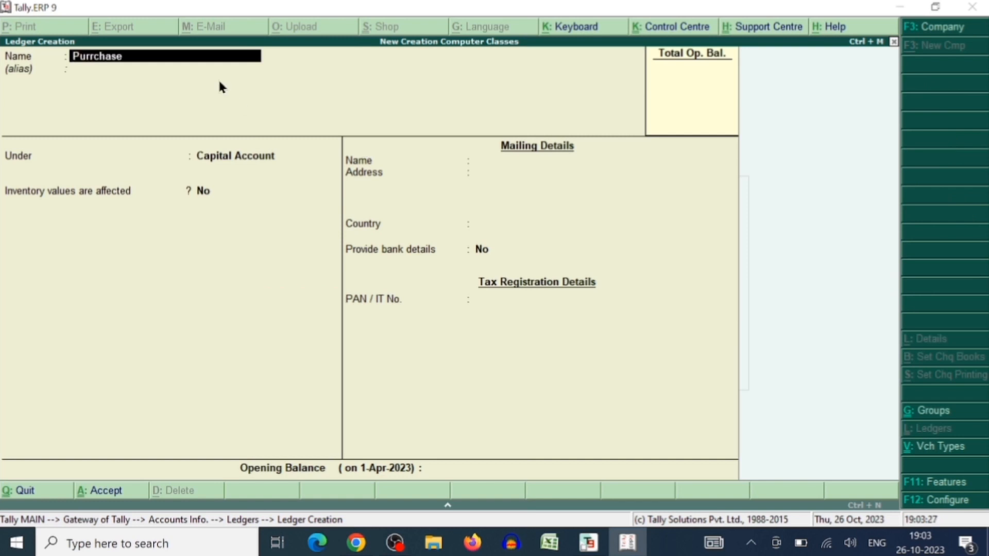
pyautogui.press('Return')
pyautogui.write('Pu')
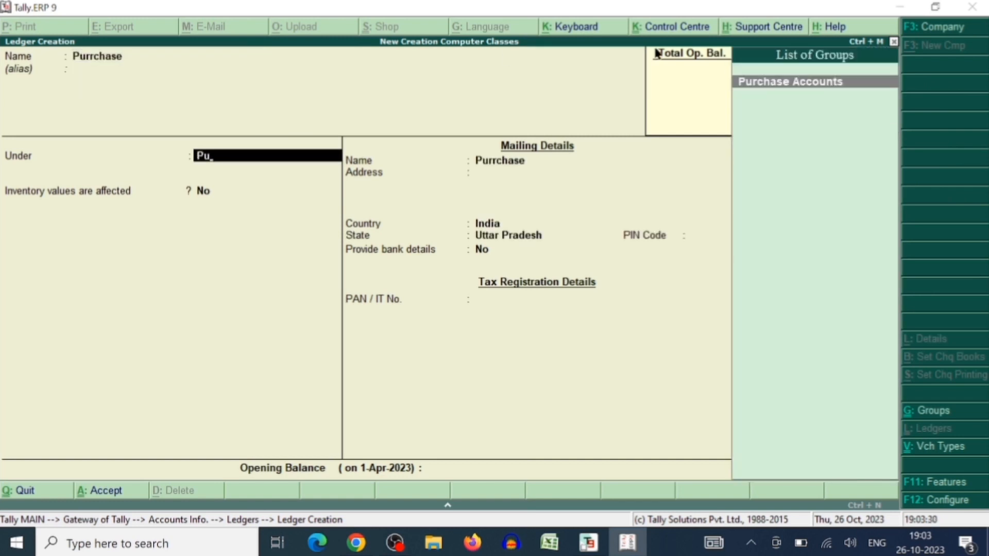
pyautogui.press('Return')
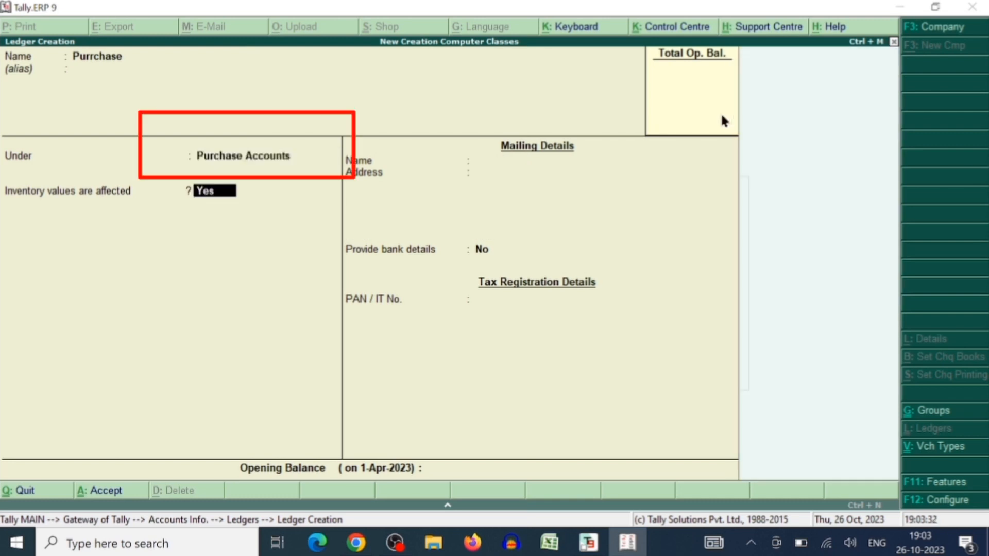
pyautogui.press('Return')
pyautogui.press('Return')
pyautogui.press('Return')
pyautogui.press('Return')
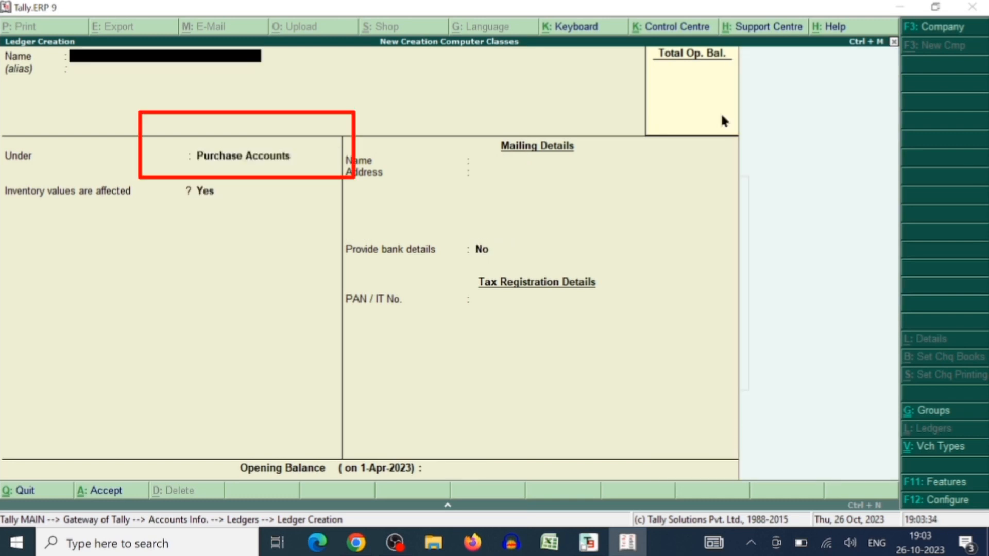
# Step: Create a ledger named Sale under Sales Accounts, save it, and return to the Gateway of Tally
pyautogui.write('Sale')
pyautogui.press('Return')
pyautogui.write('Sa')
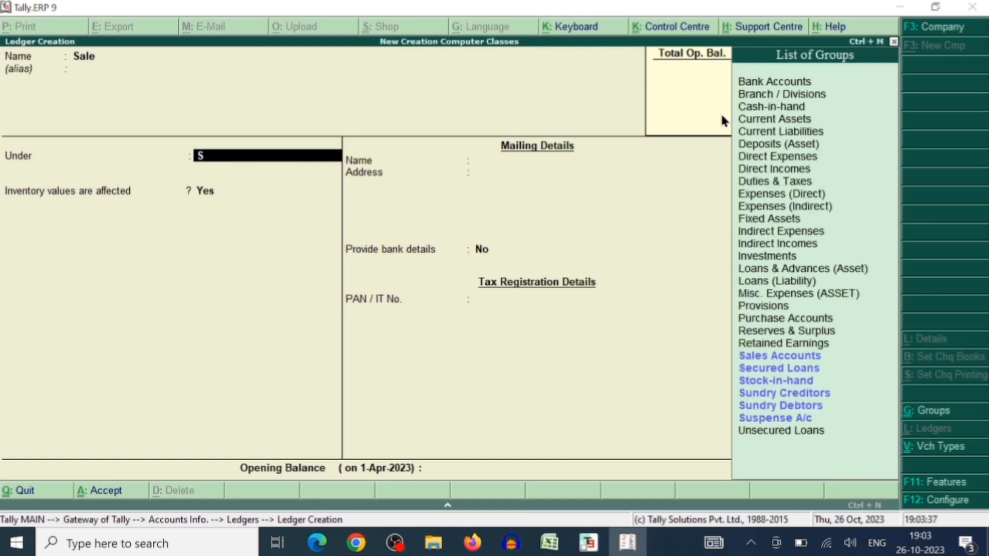
pyautogui.write('le')
pyautogui.press('Return')
pyautogui.press('Return')
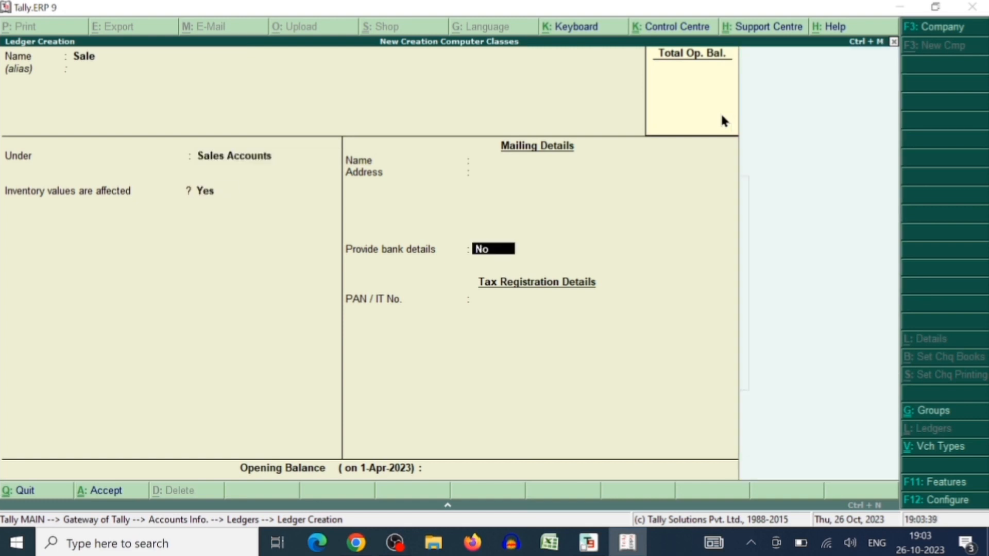
pyautogui.press('Return')
pyautogui.press('Return')
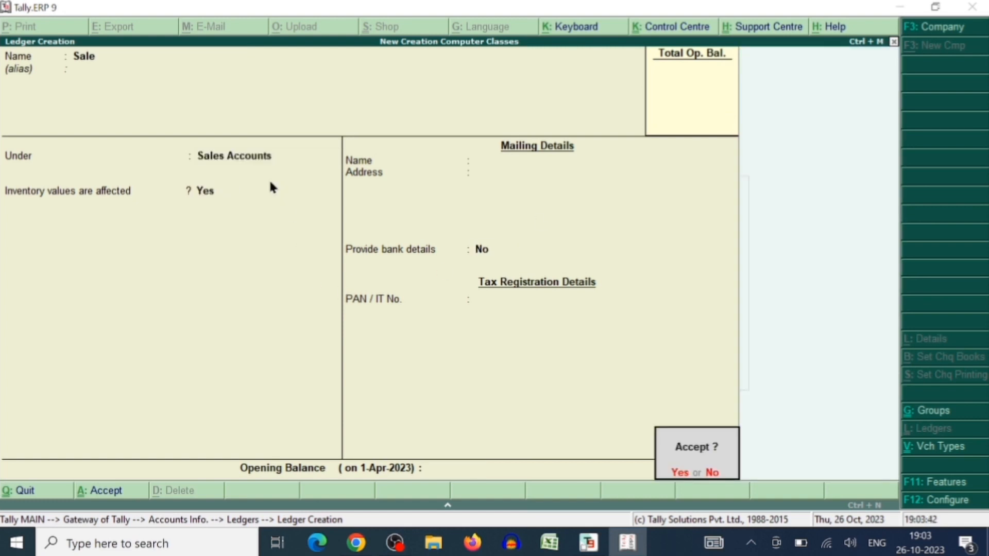
pyautogui.press('Return')
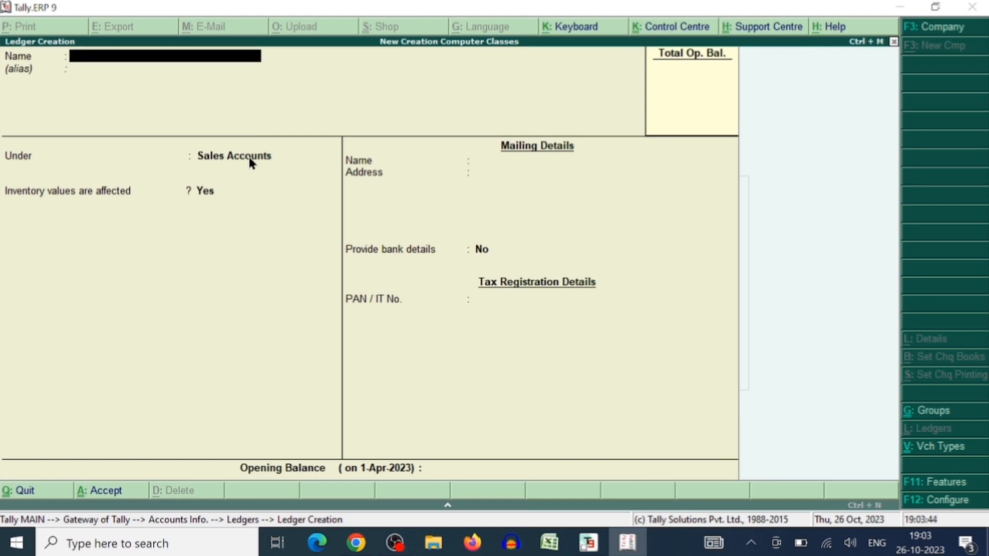
pyautogui.press('Escape')
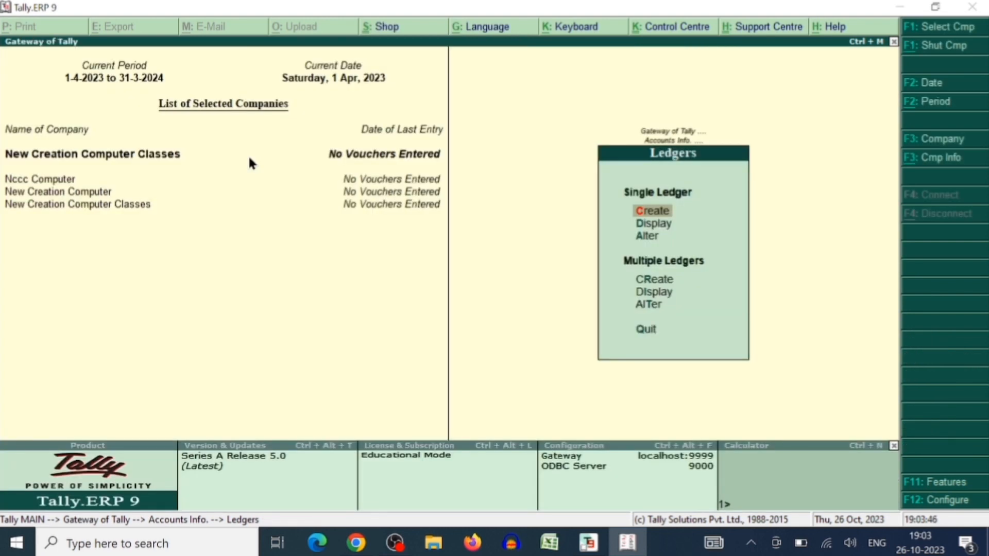
pyautogui.press('Escape')
pyautogui.press('Escape')
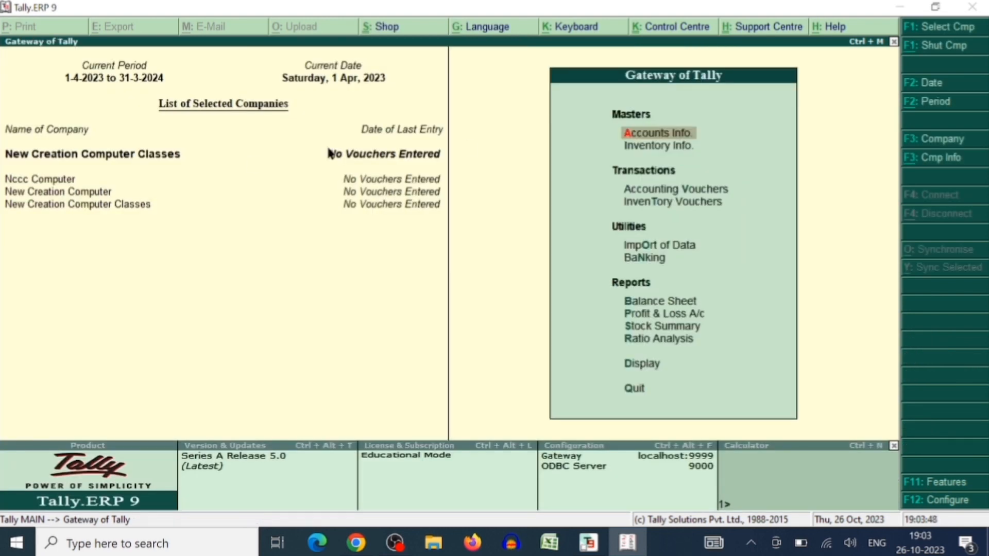
# Step: Create a simple unit of measure with symbol pcs, formal name Piccess and 0 decimal places
pyautogui.click(662, 149)
pyautogui.click(662, 150)
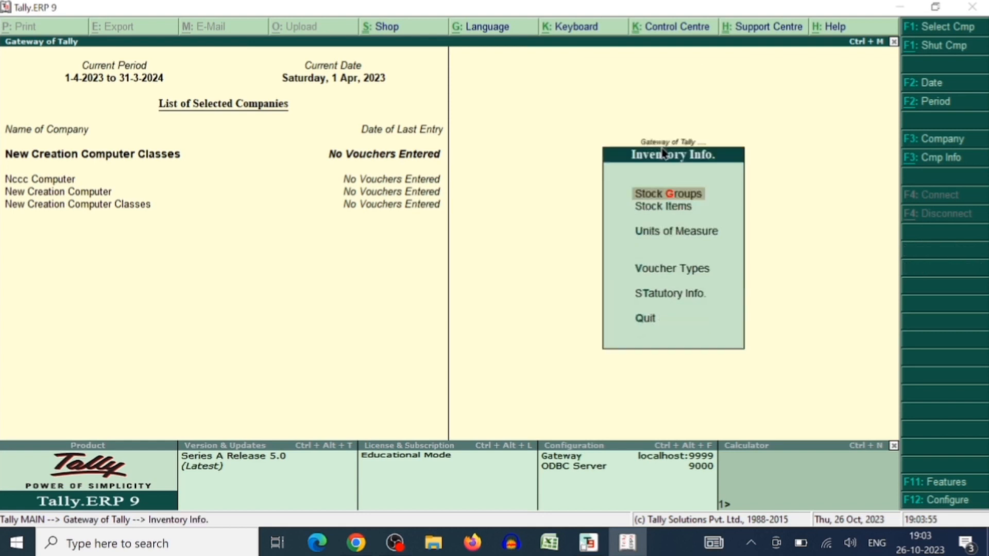
pyautogui.doubleClick(675, 238)
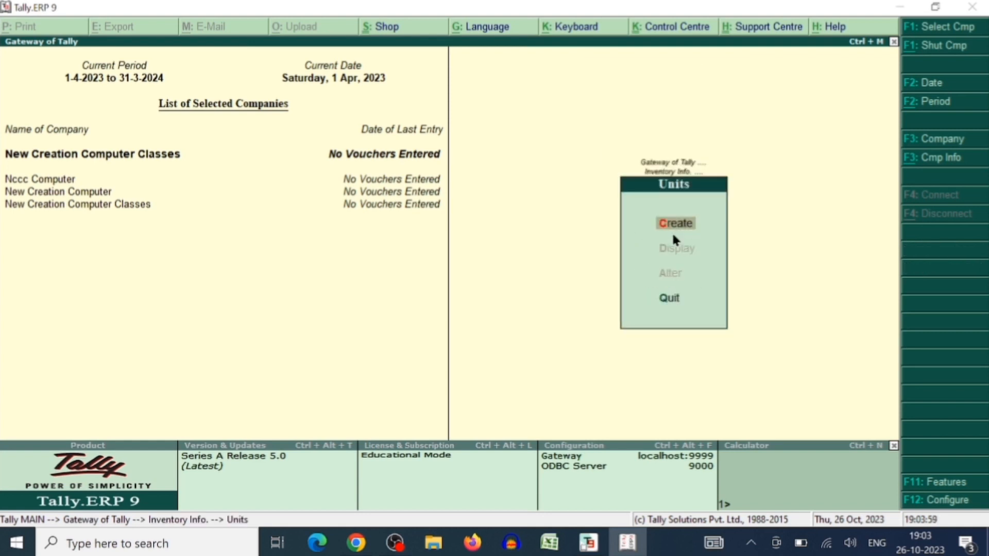
pyautogui.click(675, 223)
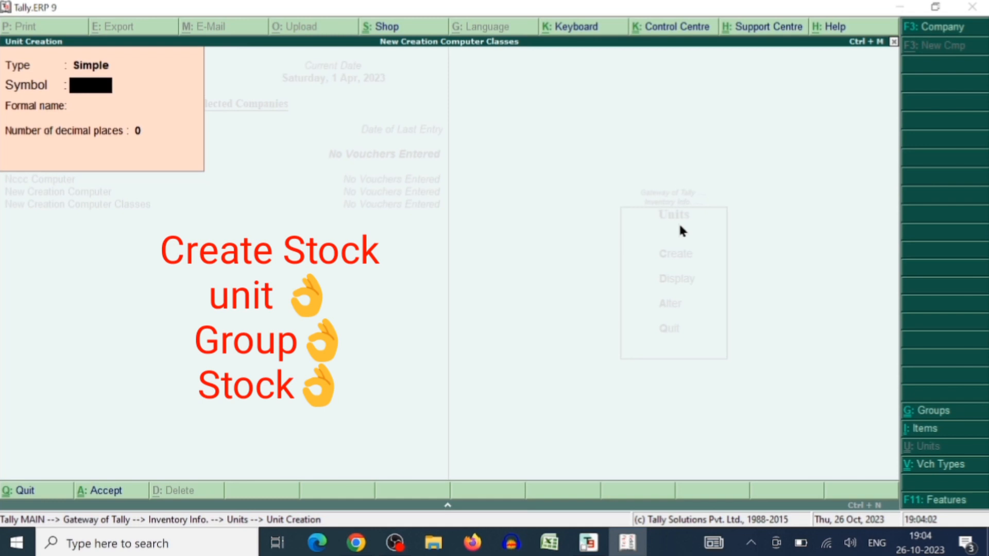
pyautogui.write('pcs')
pyautogui.press('Return')
pyautogui.write('Piccess')
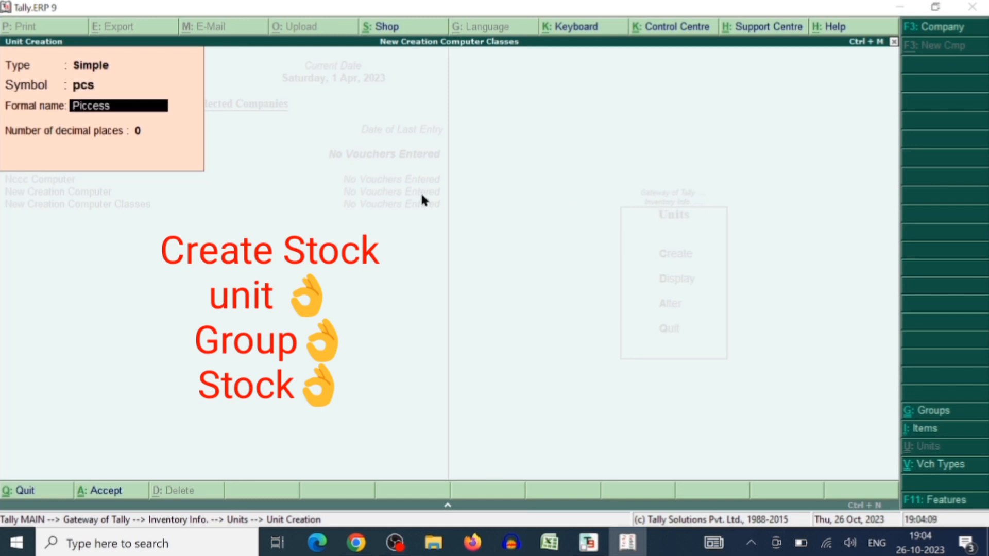
pyautogui.press('Return')
pyautogui.press('Return')
pyautogui.press('Return')
pyautogui.press('Escape')
pyautogui.press('Return')
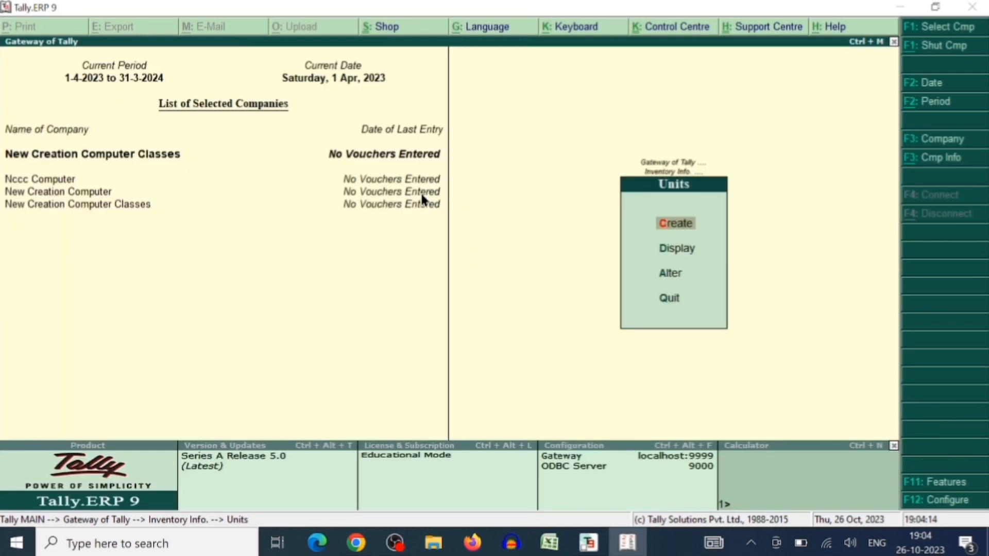
pyautogui.press('Escape')
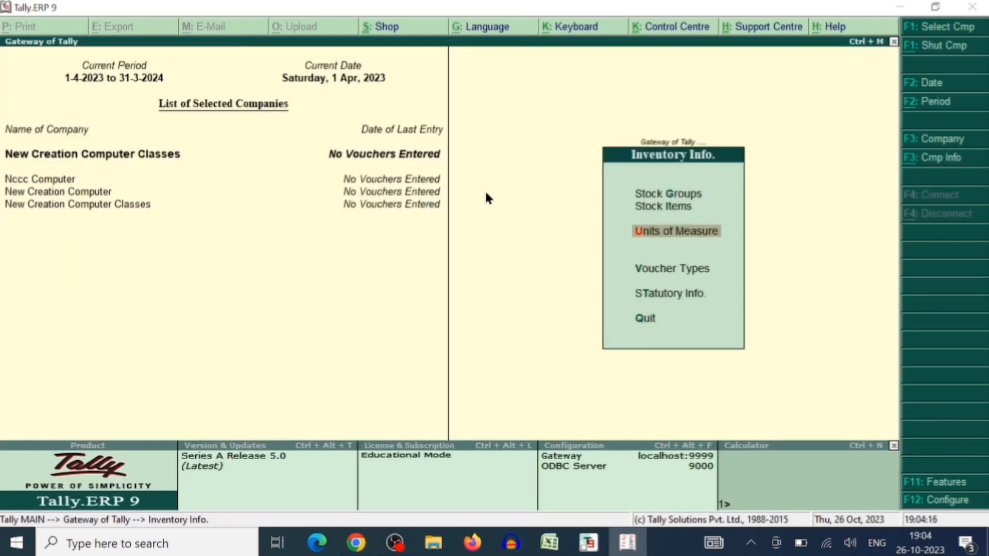
# Step: Create a single stock group named Elec under Primary, with adding of item quantities set to No
pyautogui.click(701, 198)
pyautogui.click(644, 211)
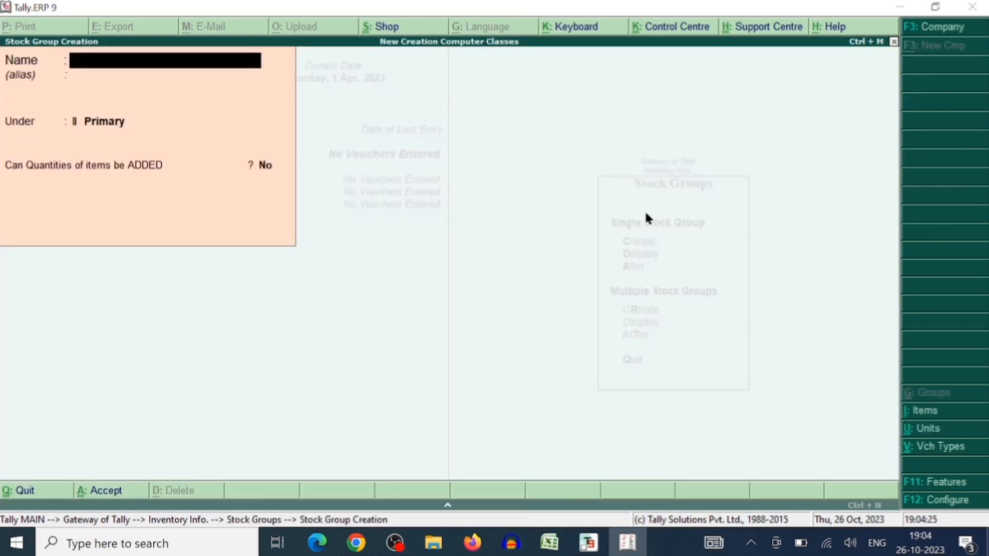
pyautogui.write('Elect')
pyautogui.press('BackSpace')
pyautogui.press('Return')
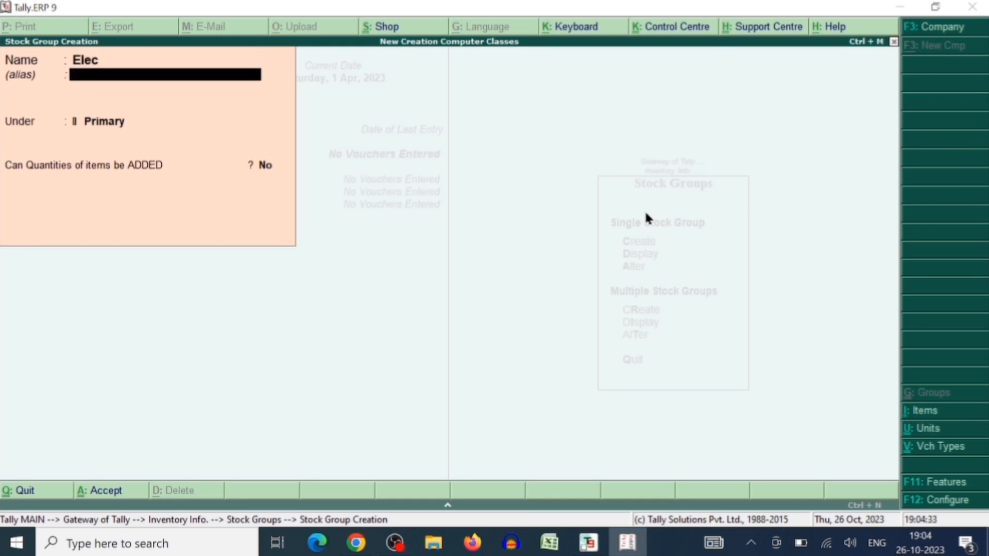
pyautogui.press('Return')
pyautogui.press('Return')
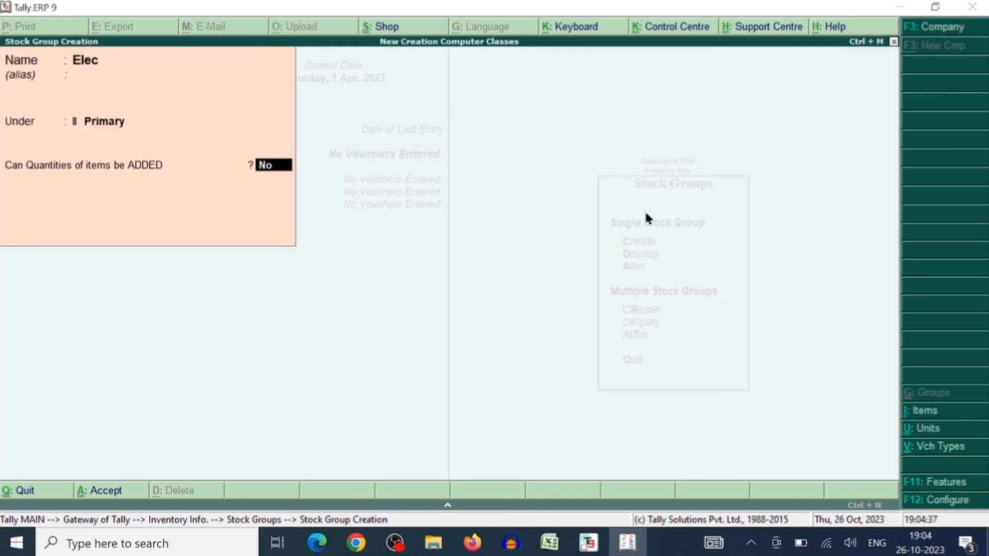
pyautogui.press('Return')
pyautogui.press('Return')
pyautogui.press('Escape')
pyautogui.press('Return')
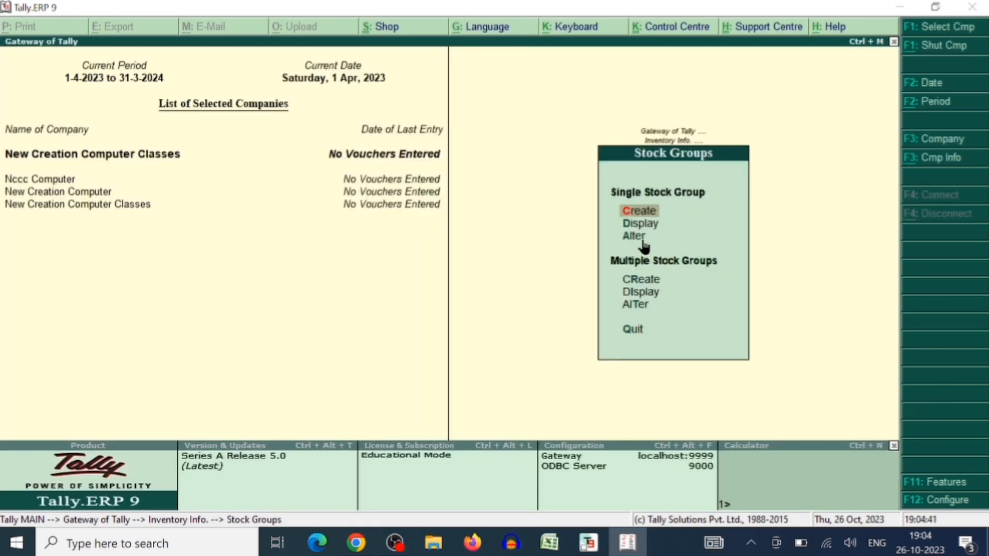
pyautogui.press('Escape')
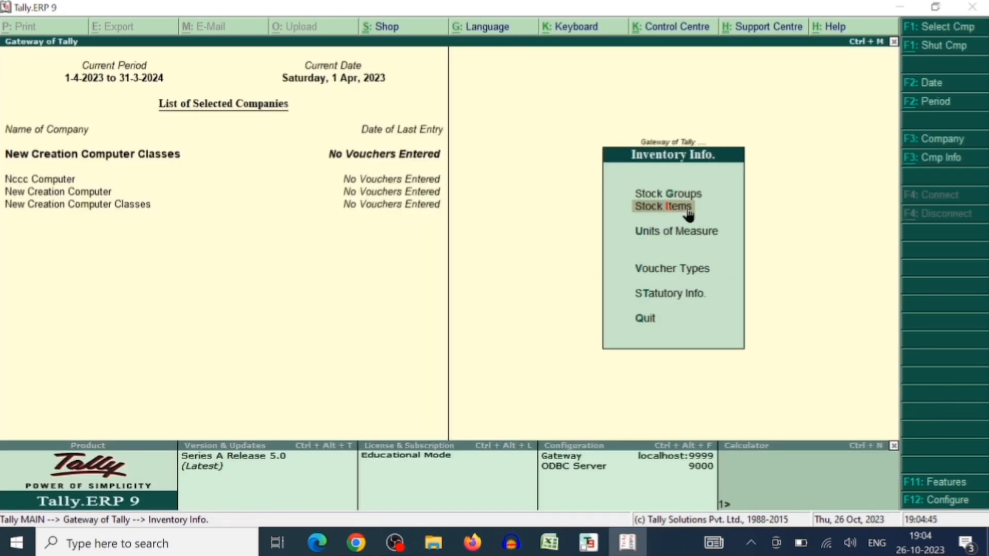
# Step: Create a single stock item named Computer under the Elec group with pcs as its unit and no opening balance
pyautogui.click(674, 208)
pyautogui.click(639, 210)
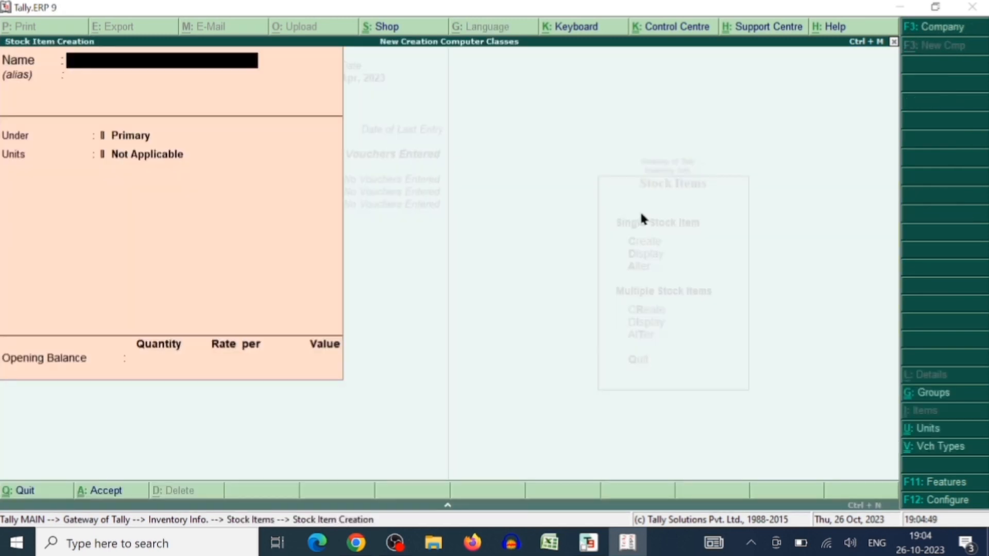
pyautogui.write('Computer')
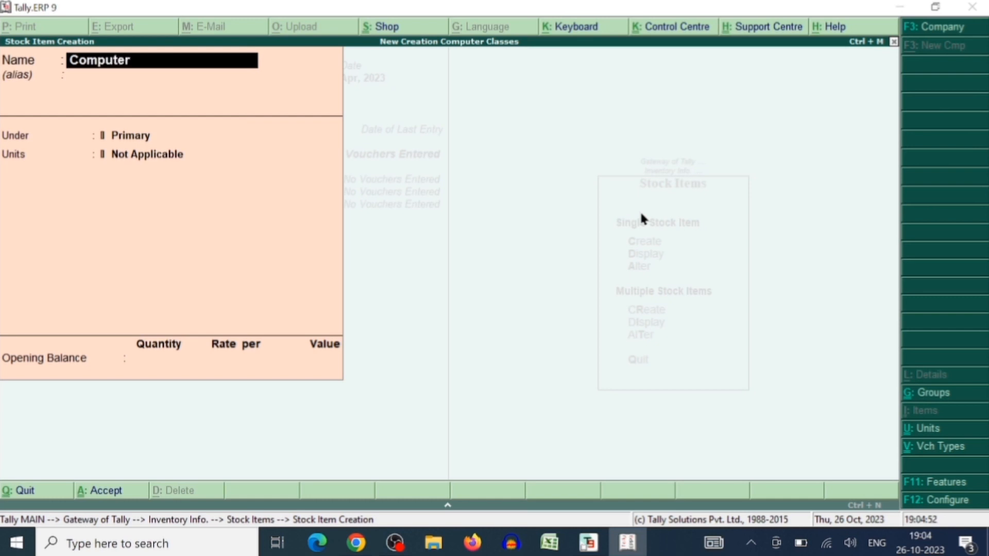
pyautogui.press('Return')
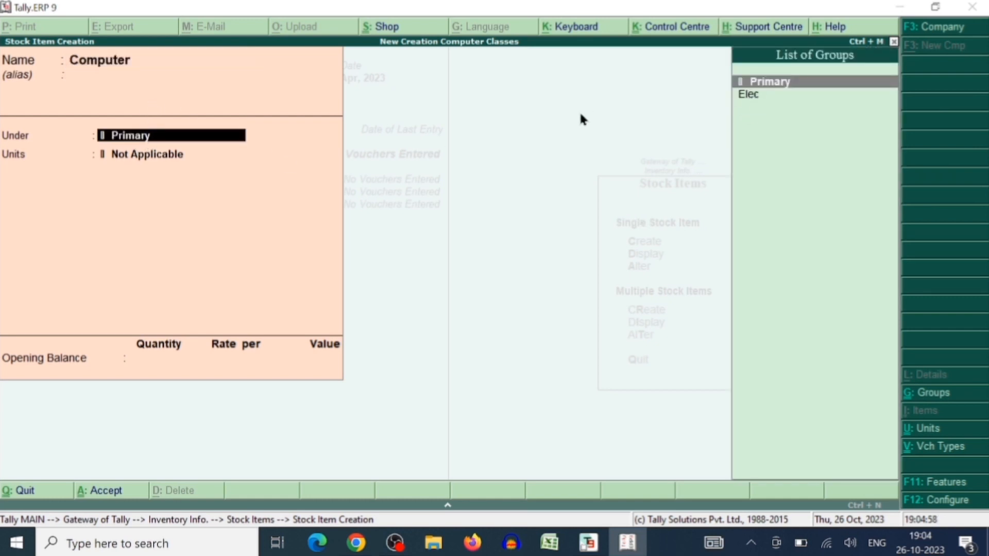
pyautogui.press('Down')
pyautogui.press('Return')
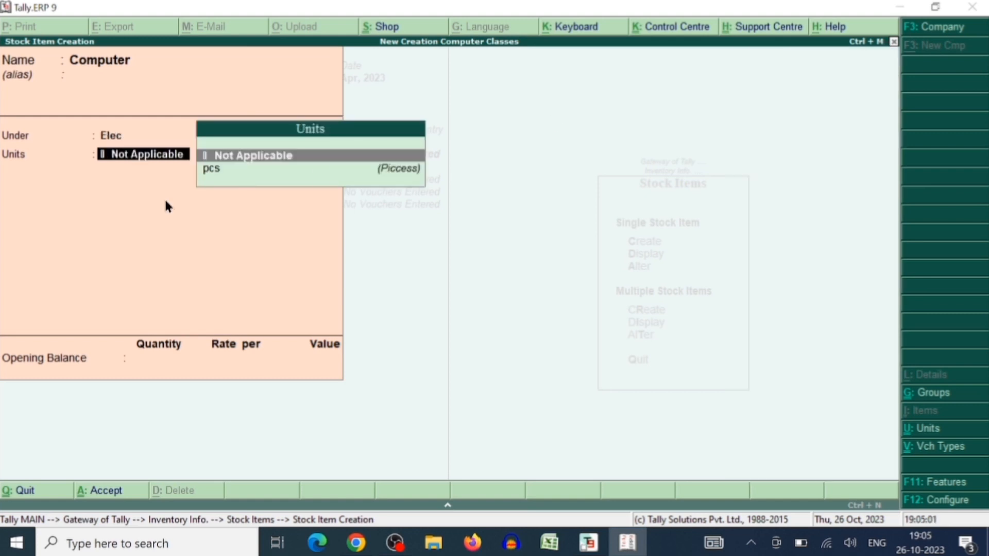
pyautogui.click(210, 168)
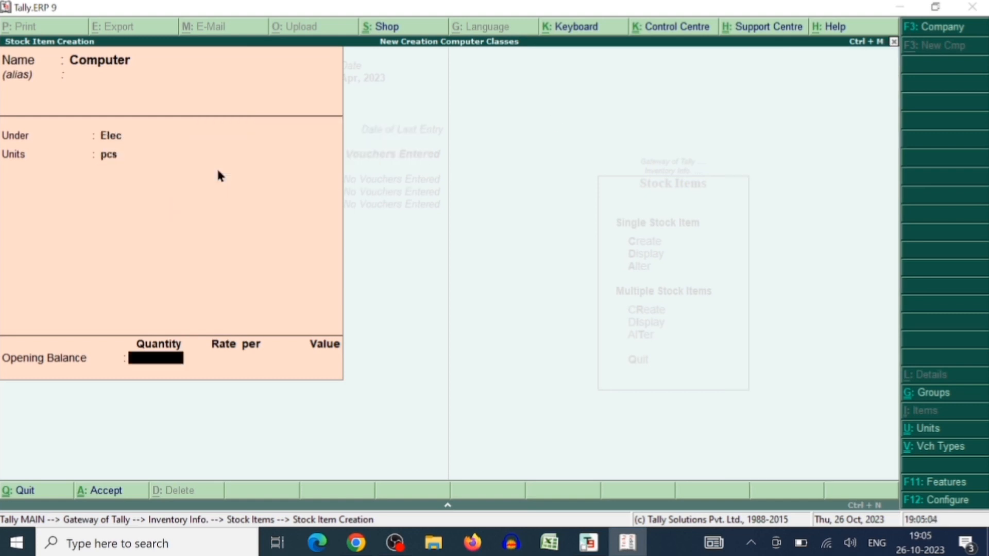
pyautogui.press('Return')
pyautogui.press('Return')
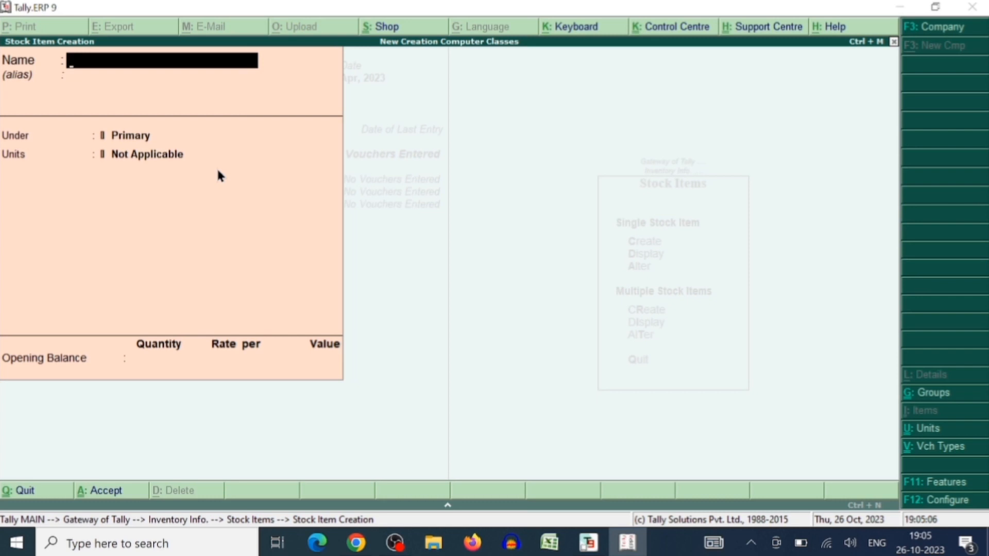
pyautogui.press('Escape')
pyautogui.press('Return')
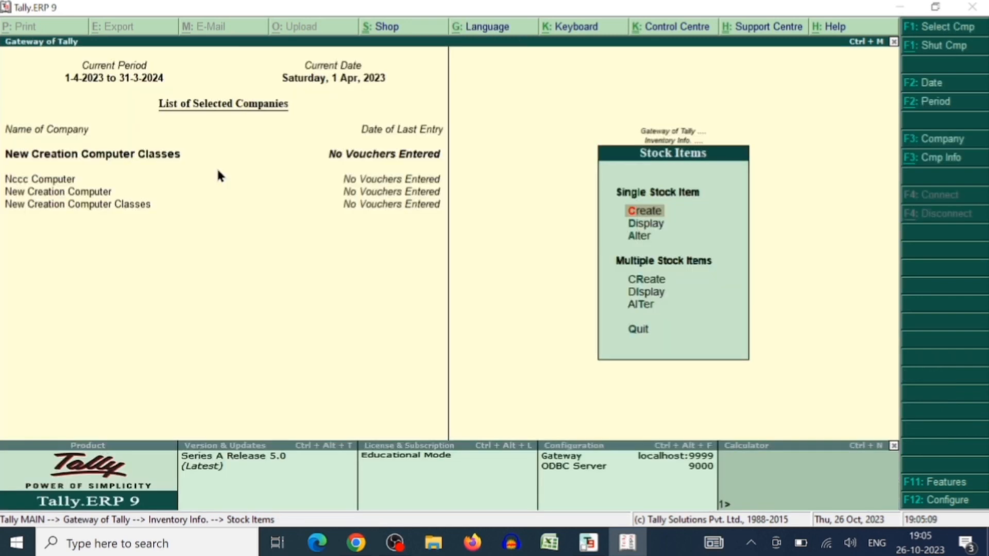
pyautogui.press('Escape')
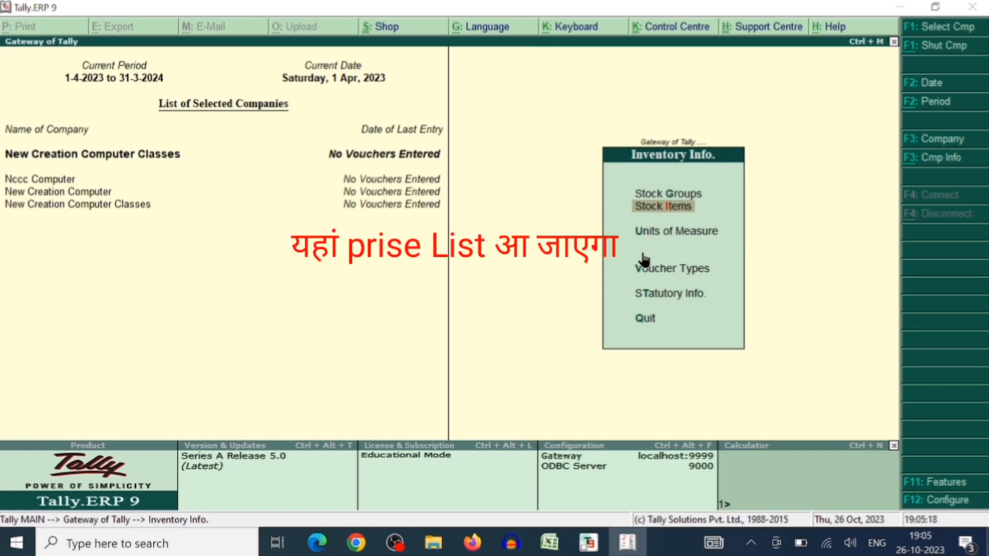
# Step: Enable multiple price levels in the inventory features of New Creation Computer Classes
pyautogui.click(929, 483)
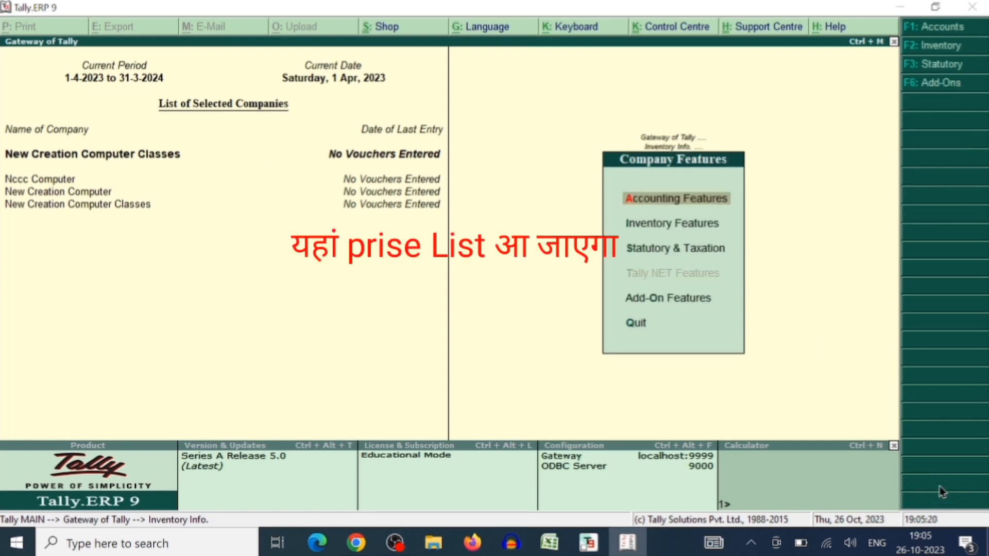
pyautogui.click(668, 225)
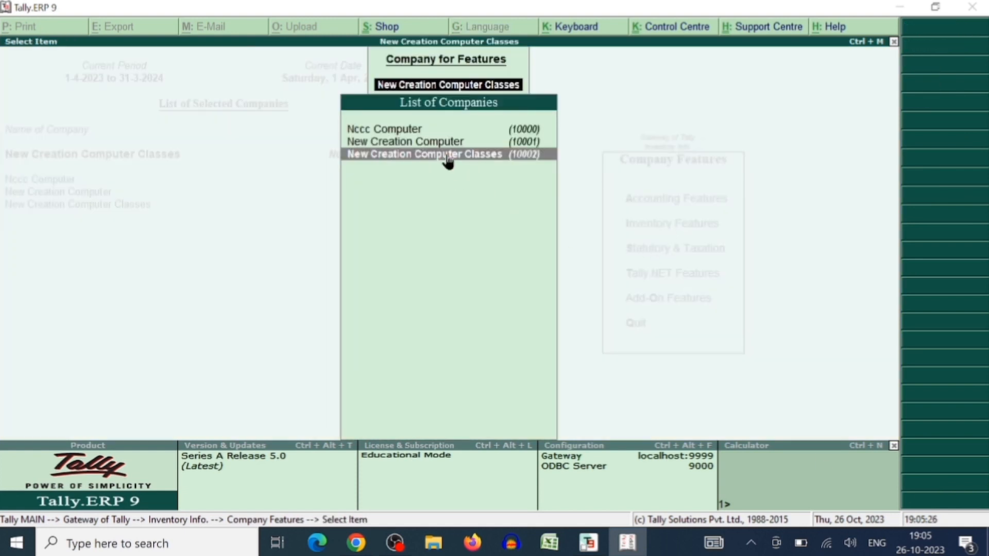
pyautogui.click(497, 161)
pyautogui.press('Down')
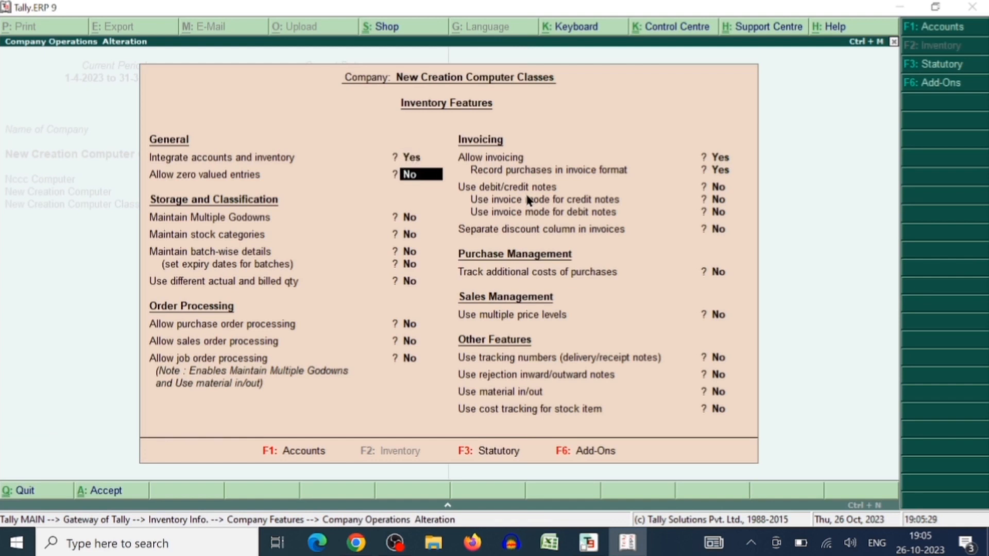
pyautogui.press('Down')
pyautogui.press('Down')
pyautogui.press('Down')
pyautogui.press('Down')
pyautogui.press('Down')
pyautogui.press('Down')
pyautogui.press('Down')
pyautogui.press('Down')
pyautogui.press('Down')
pyautogui.press('Down')
pyautogui.press('Down')
pyautogui.press('Down')
pyautogui.press('Down')
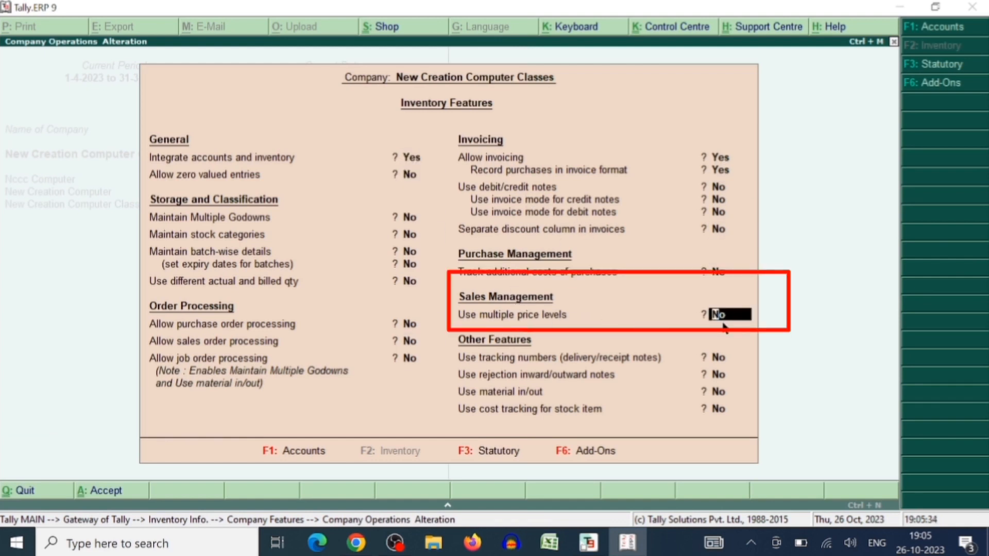
pyautogui.press('y')
pyautogui.press('Return')
# Step: Name the first company price level Prise List, save the inventory features, and return to Inventory Info
pyautogui.write('Prise')
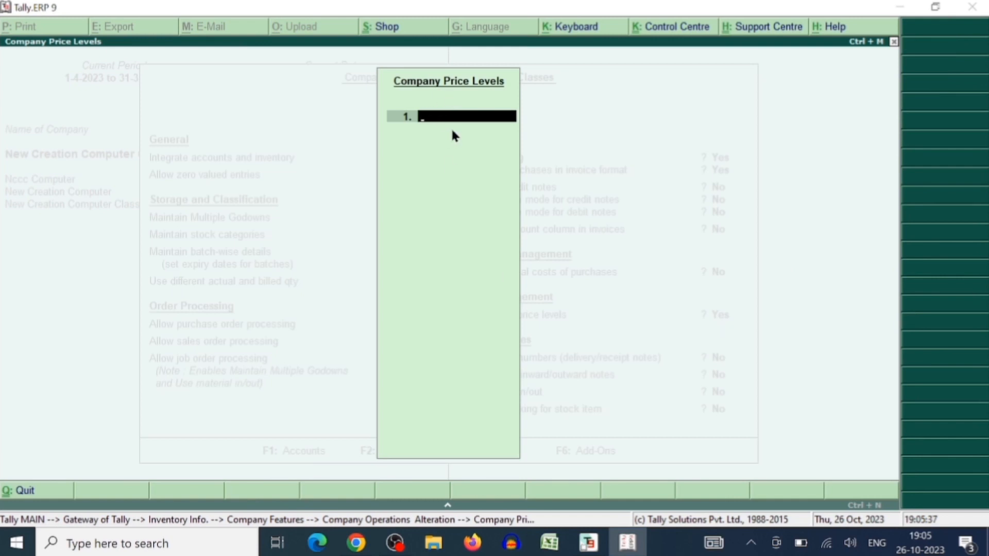
pyautogui.write(' List')
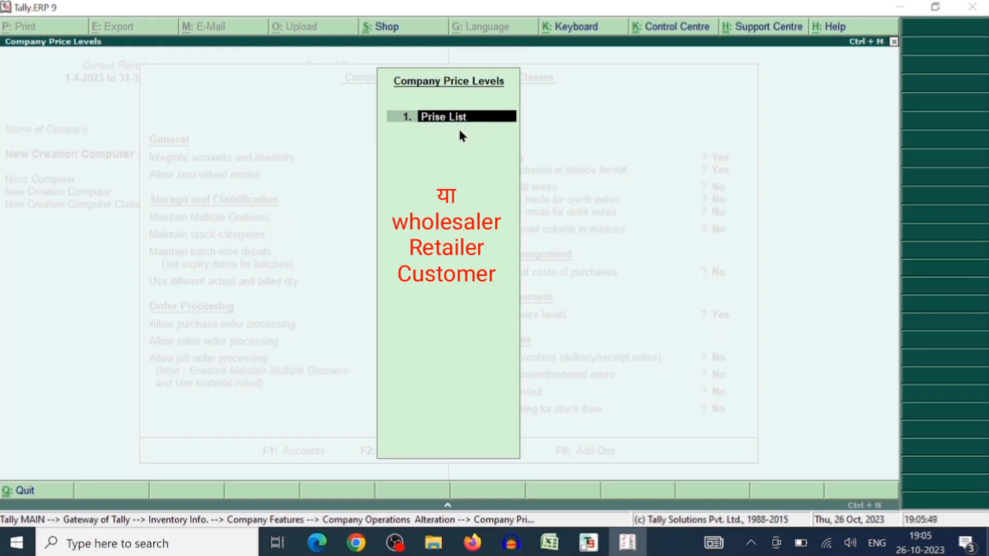
pyautogui.press('Return')
pyautogui.press('Return')
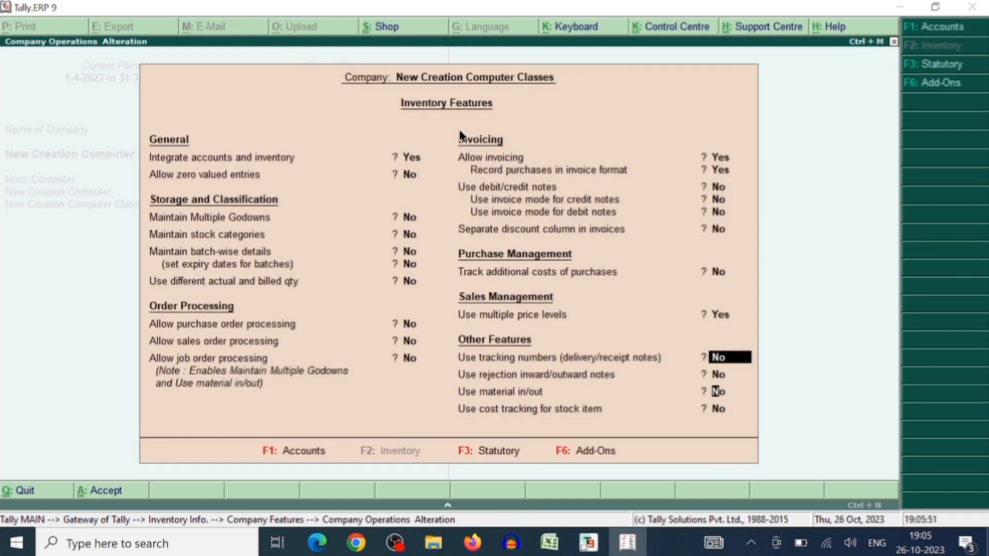
pyautogui.press('Return')
pyautogui.press('Return')
pyautogui.press('Return')
pyautogui.press('Return')
pyautogui.press('Return')
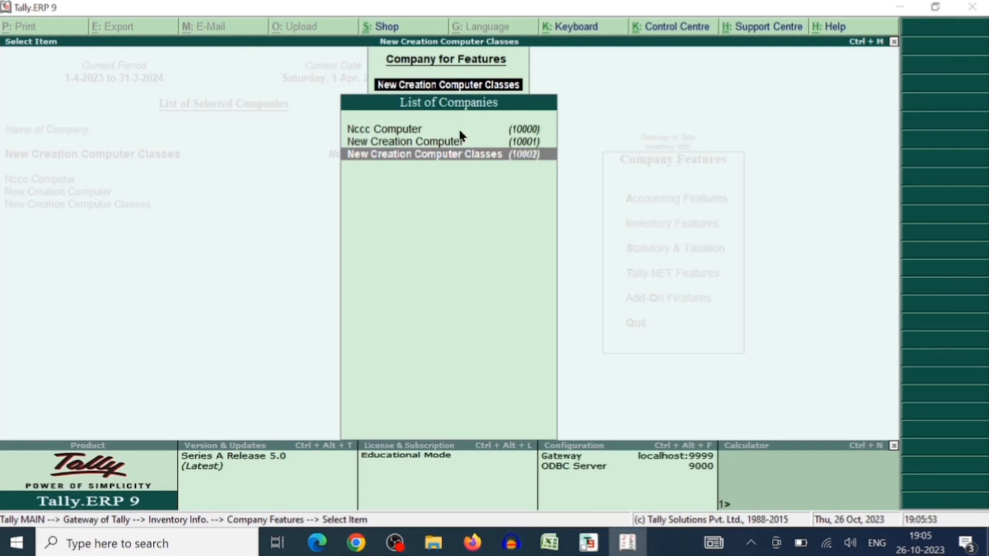
pyautogui.press('Escape')
pyautogui.press('Escape')
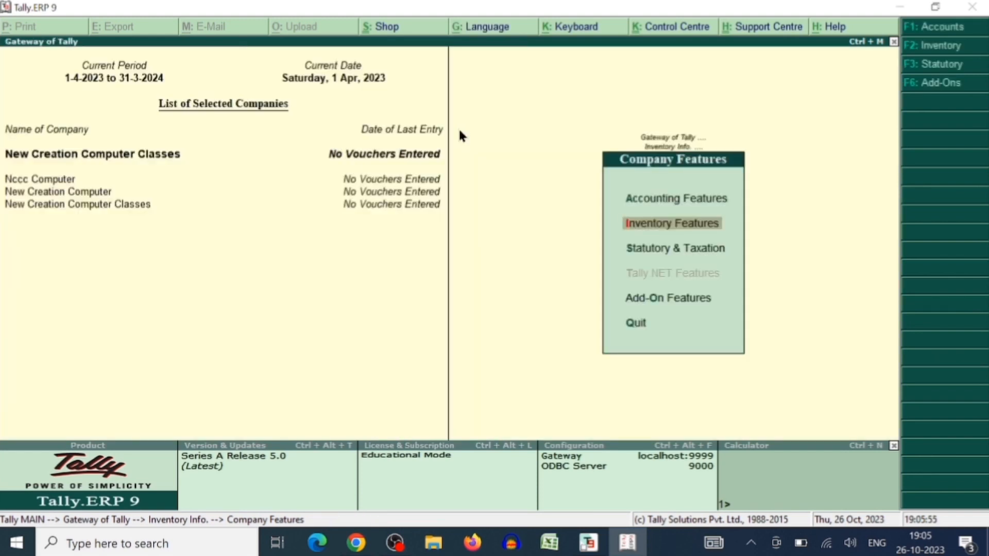
pyautogui.press('Escape')
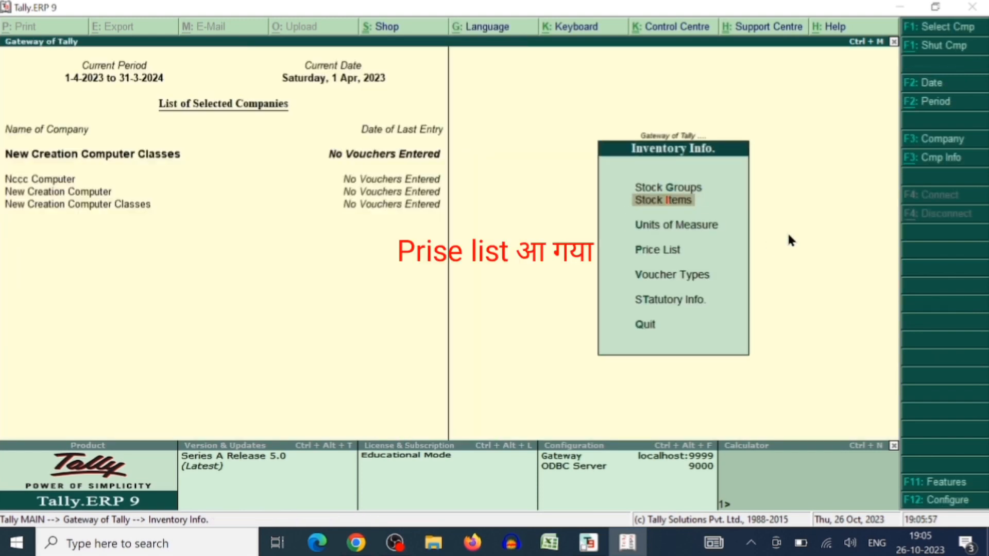
# Step: Open a price list for the Elec stock group at the Prise List price level, applicable from 1-Apr-2023
pyautogui.click(668, 252)
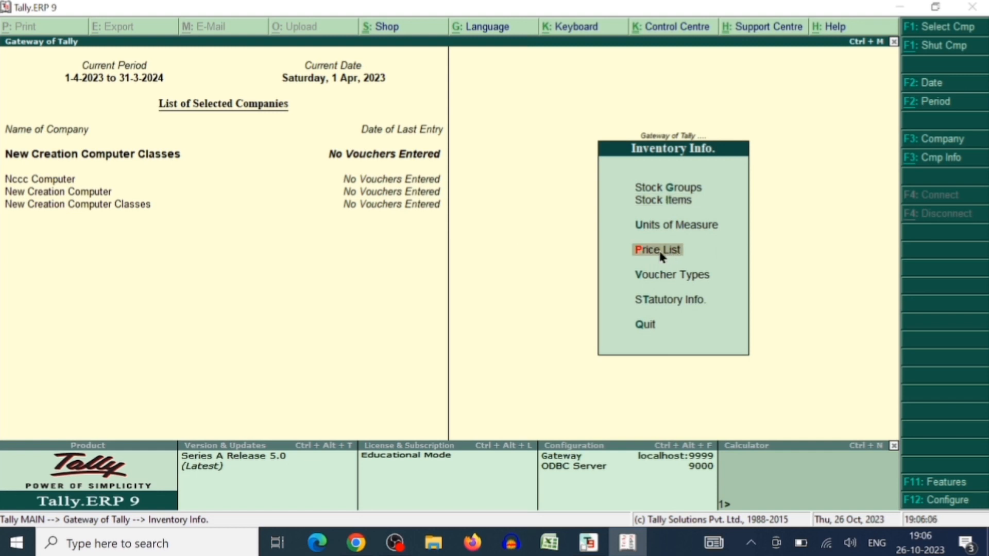
pyautogui.click(660, 253)
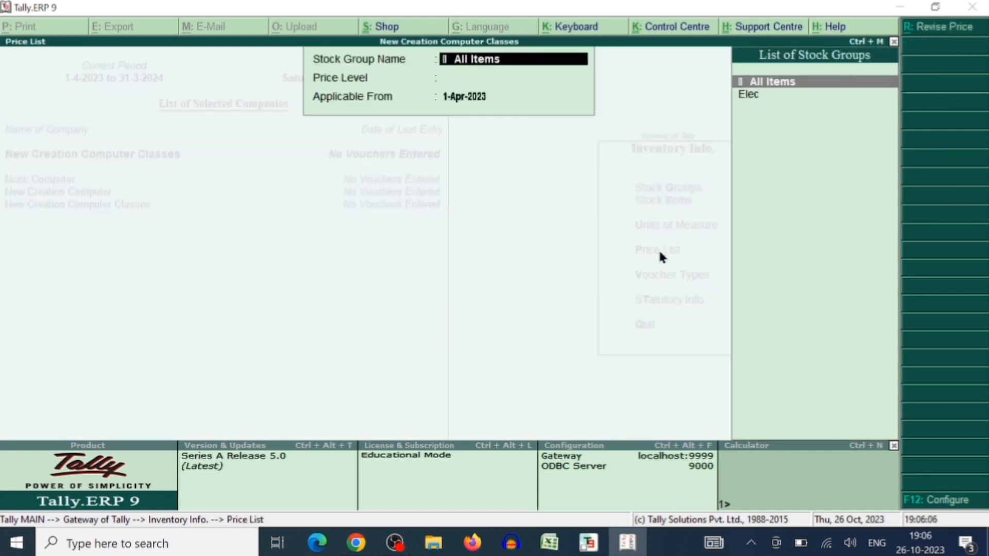
pyautogui.click(749, 95)
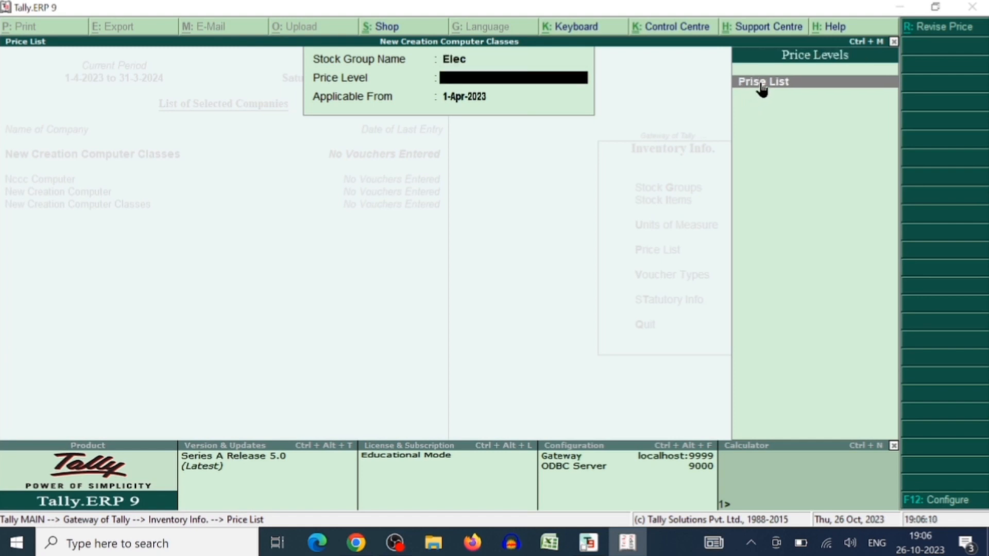
pyautogui.click(762, 83)
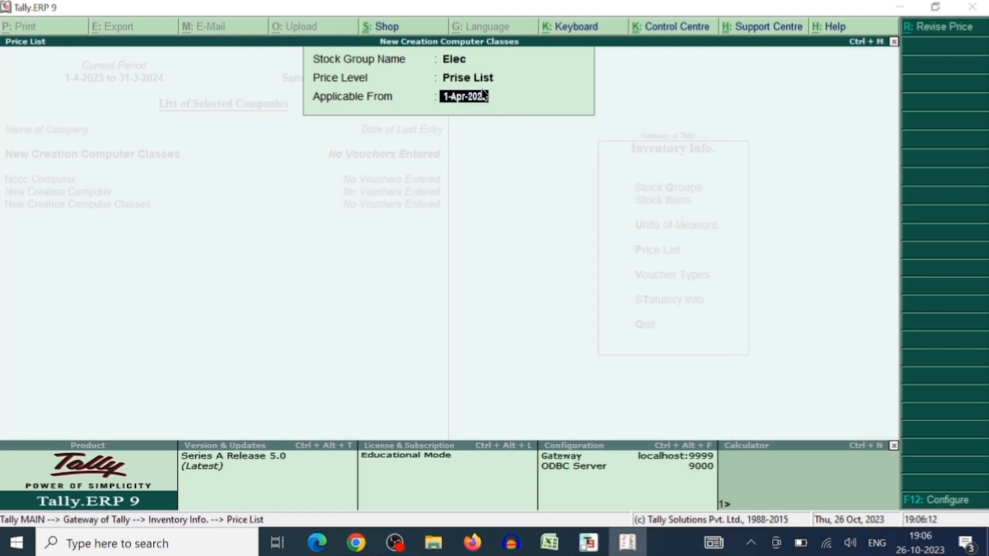
pyautogui.press('Return')
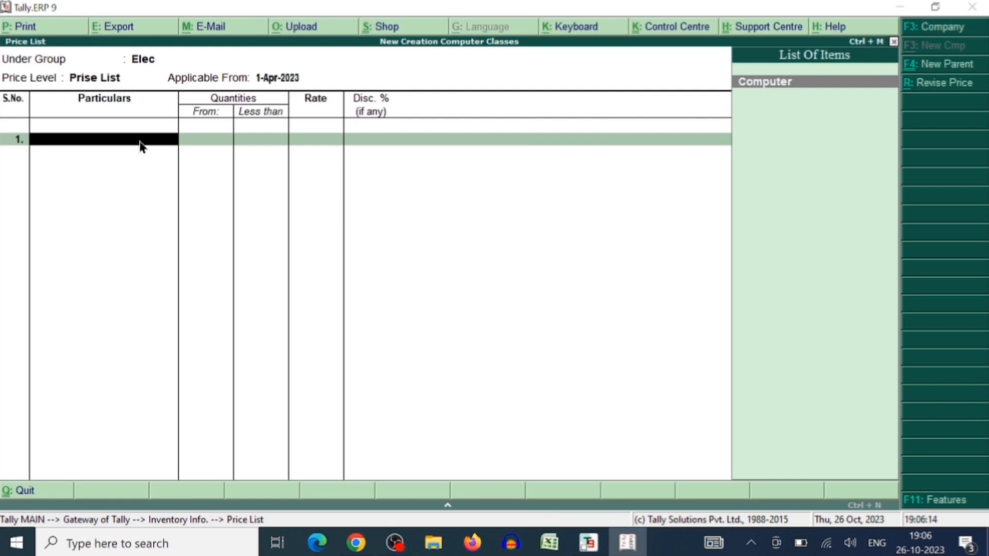
# Step: Add Computer to the price list with a slab of less than 20 pcs at a rate of 8,000 and 2% discount
pyautogui.click(789, 83)
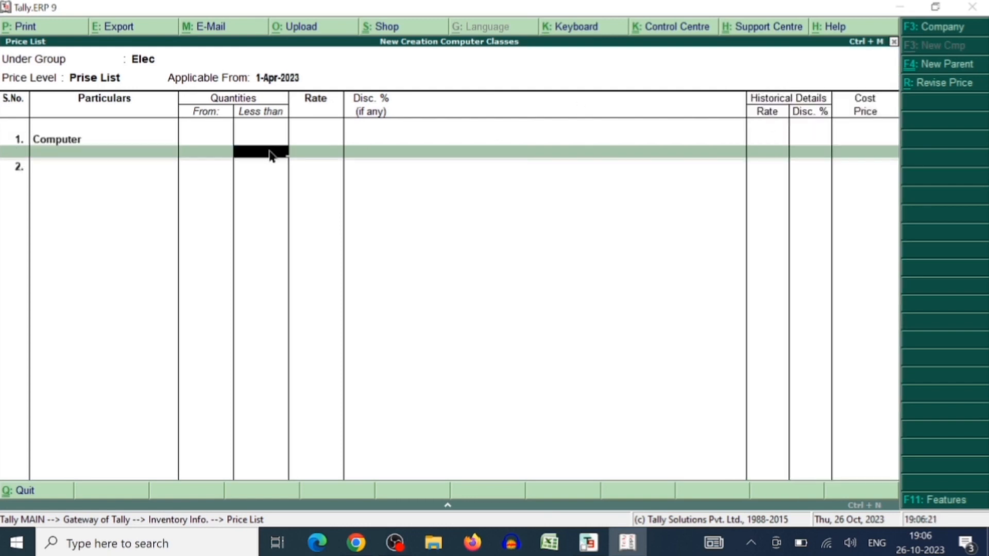
pyautogui.write('20')
pyautogui.press('Return')
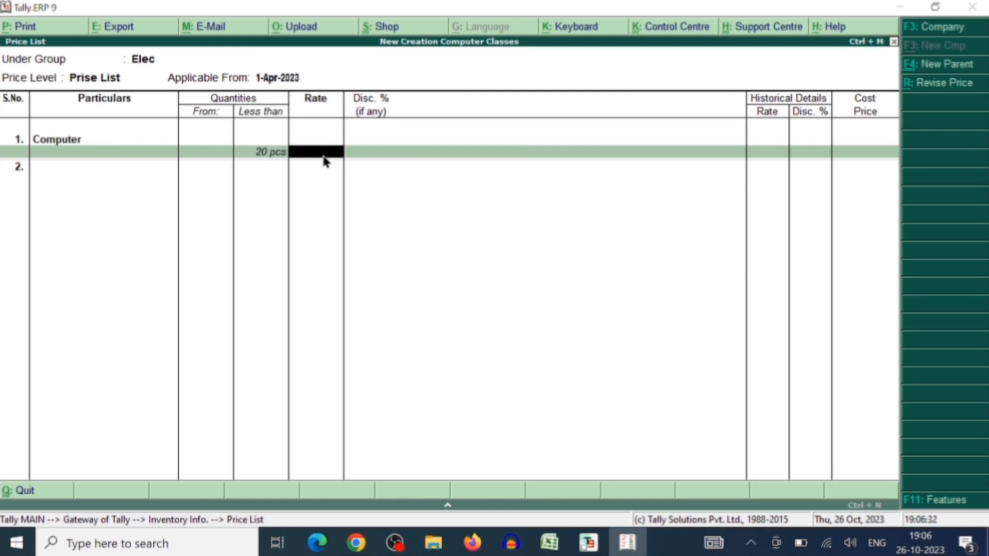
pyautogui.write('8000')
pyautogui.press('Return')
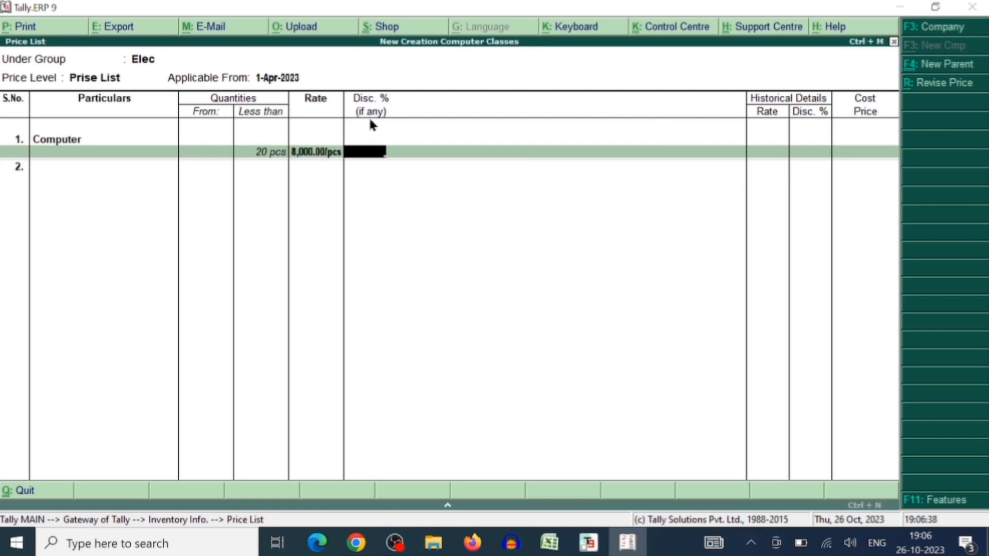
pyautogui.write('2')
pyautogui.press('Return')
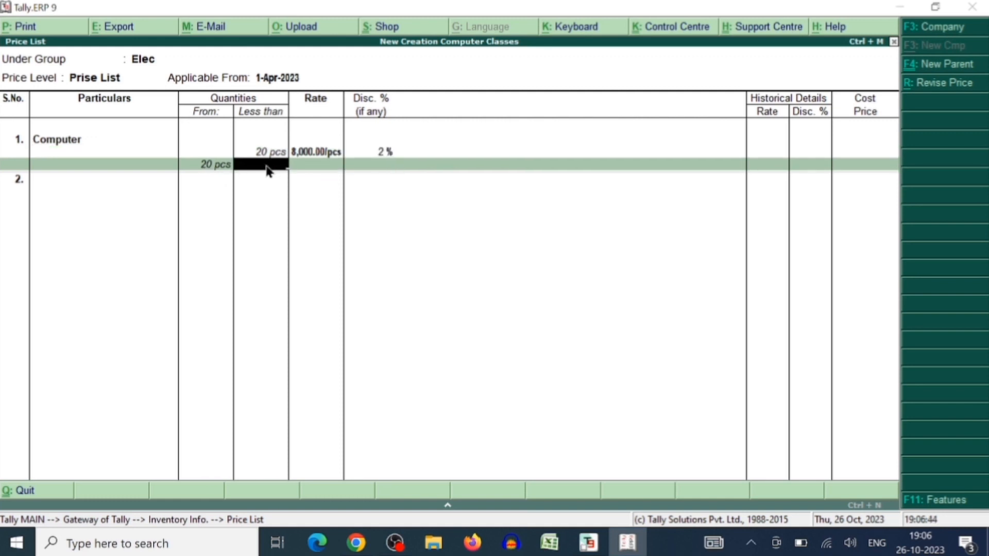
# Step: Add a second Computer slab from 20 to less than 40 pcs at a rate of 5,000 and 2% discount
pyautogui.write('40')
pyautogui.press('Return')
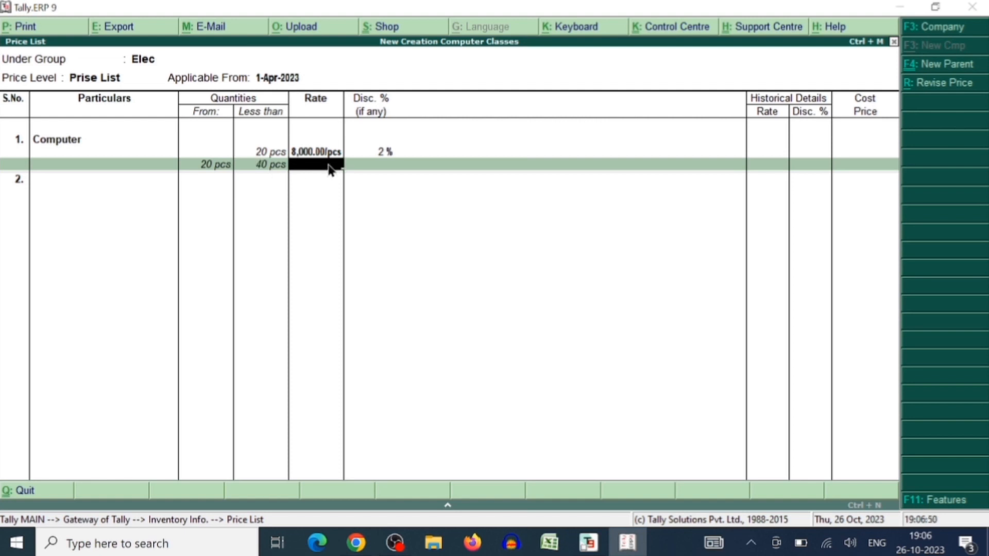
pyautogui.write('5000')
pyautogui.press('Return')
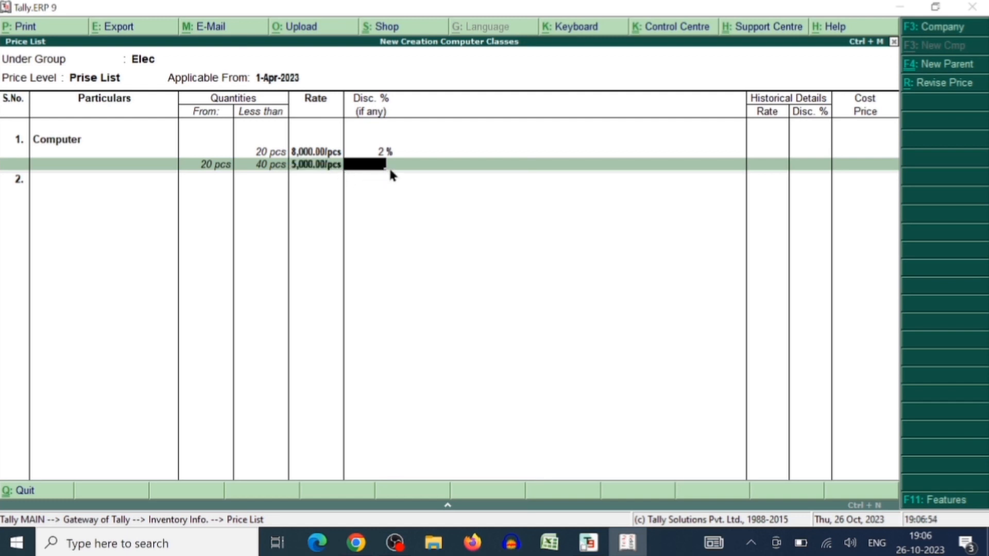
pyautogui.write('2')
pyautogui.press('Return')
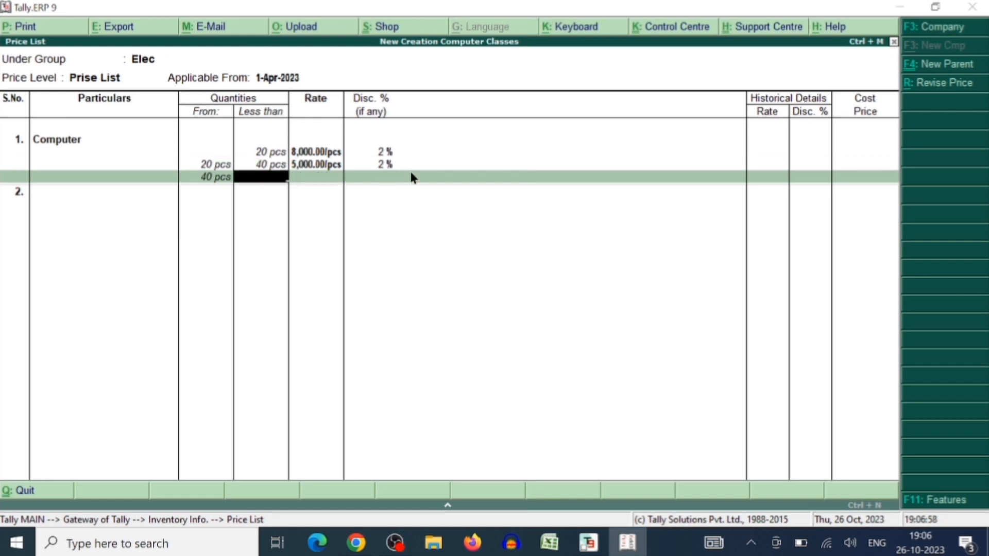
# Step: Leave the slab from 40 pcs blank, save the price list, and return to the Gateway of Tally
pyautogui.press('Return')
pyautogui.press('Return')
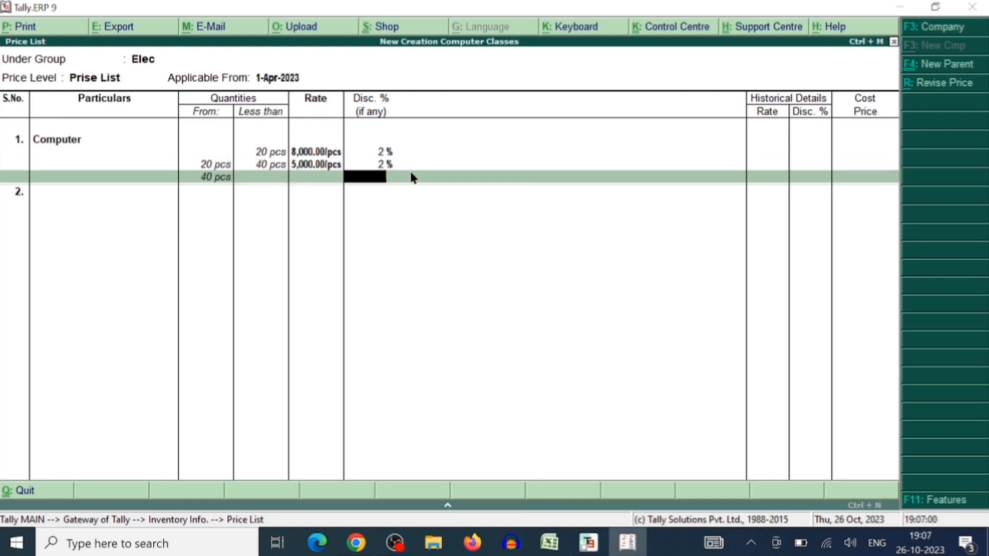
pyautogui.press('Return')
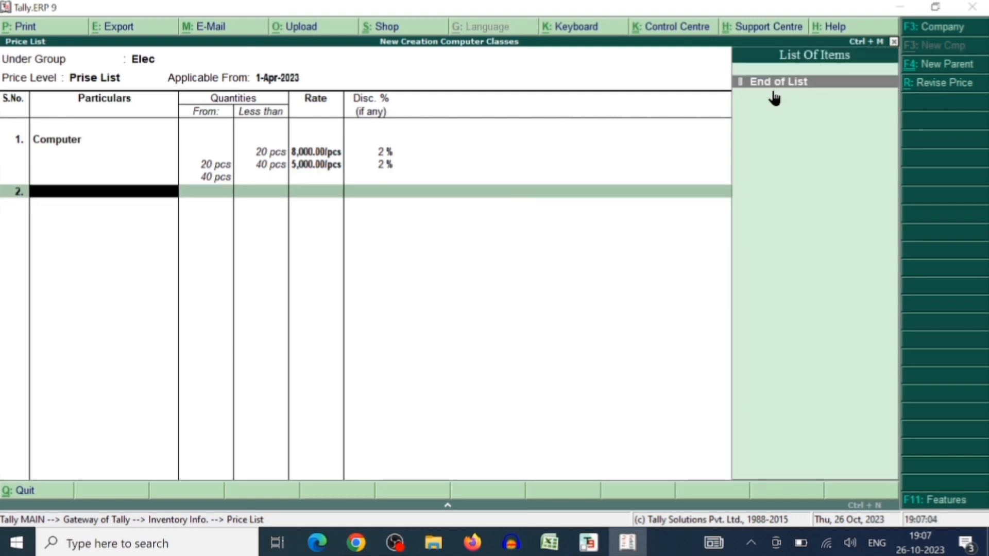
pyautogui.press('Return')
pyautogui.press('Return')
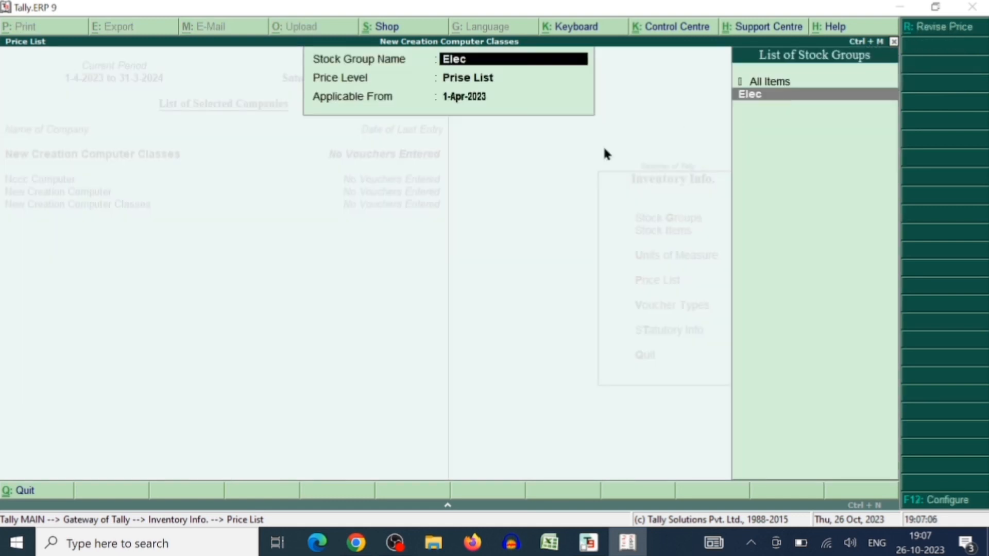
pyautogui.press('Escape')
pyautogui.press('Escape')
pyautogui.press('Escape')
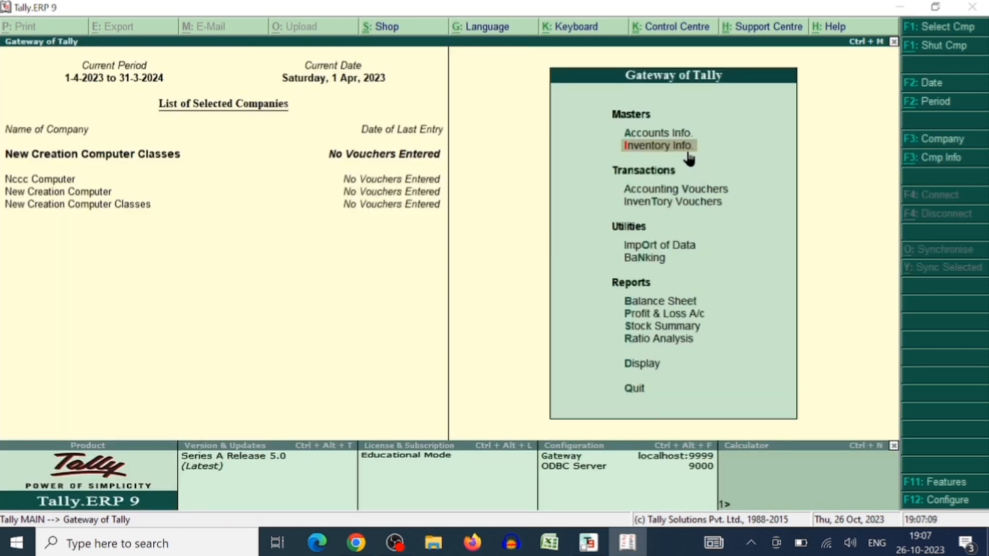
# Step: Start a purchase voucher with the supplier invoice number, date 1-Apr-2023, party account Cash and the Purrchase ledger
pyautogui.click(684, 193)
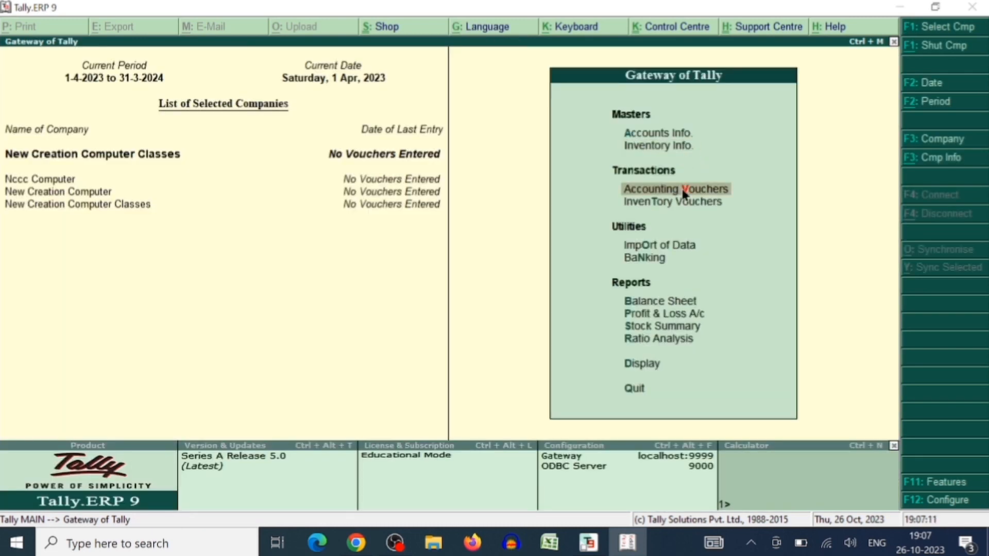
pyautogui.click(710, 195)
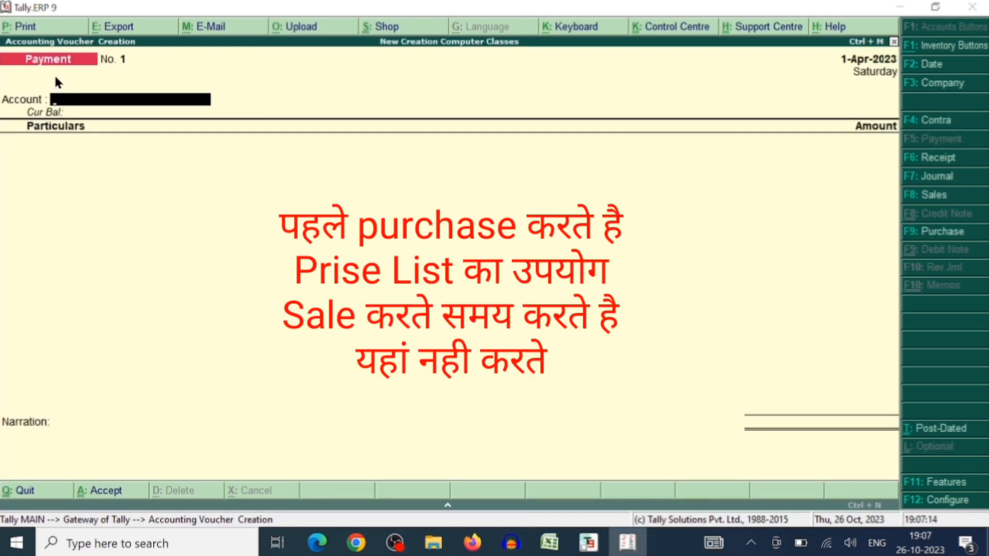
pyautogui.click(944, 234)
pyautogui.write('3')
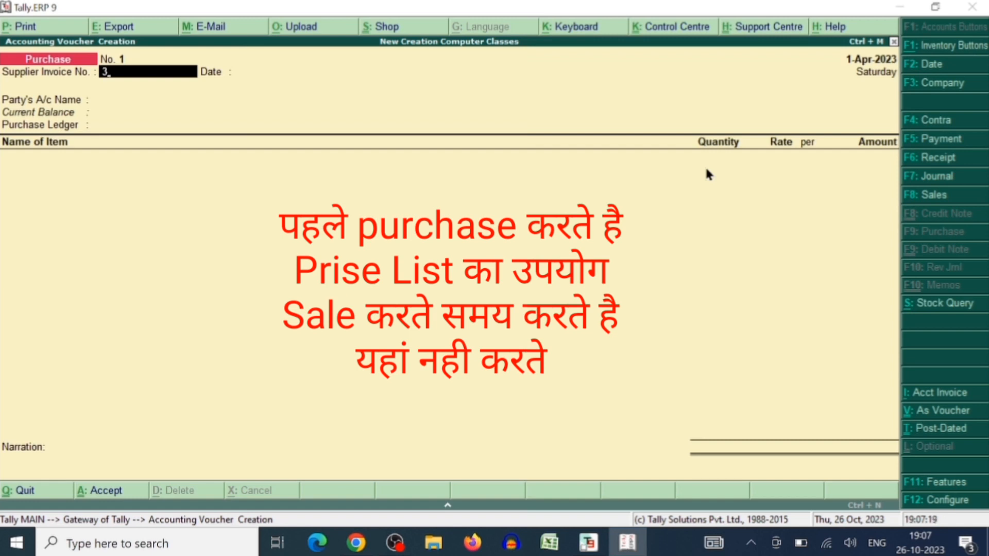
pyautogui.write('21315')
pyautogui.press('Return')
pyautogui.press('Return')
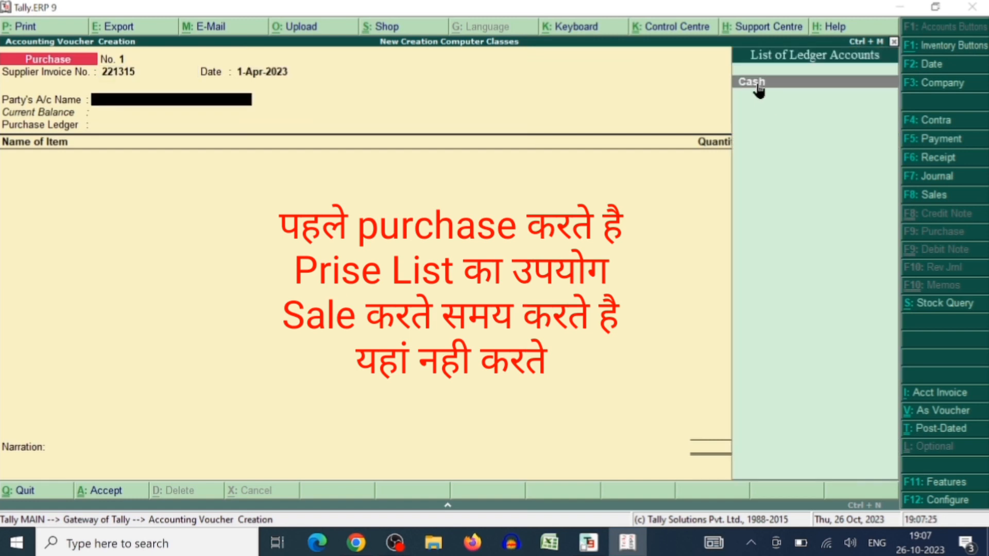
pyautogui.press('Return')
pyautogui.press('Return')
pyautogui.press('Return')
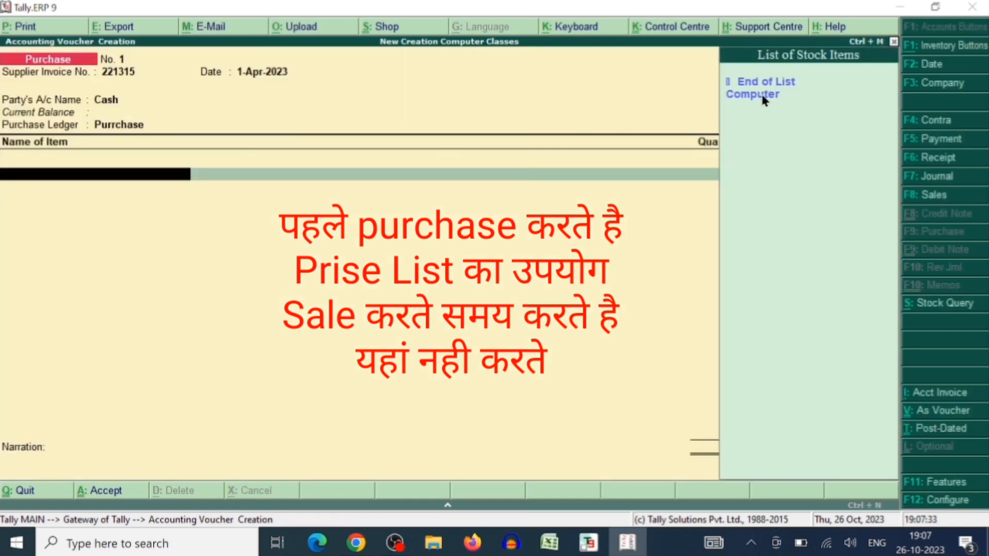
# Step: Add 50 pcs of Computer at a rate of 4,000 per pcs, leave the narration empty, and save the purchase voucher
pyautogui.press('Return')
pyautogui.write('50')
pyautogui.press('Return')
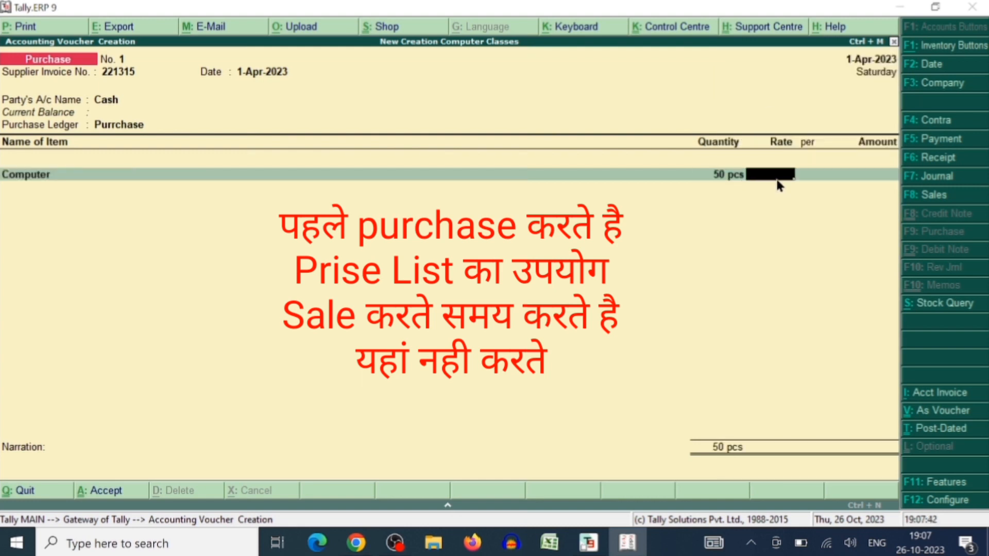
pyautogui.write('4000')
pyautogui.press('Return')
pyautogui.press('Return')
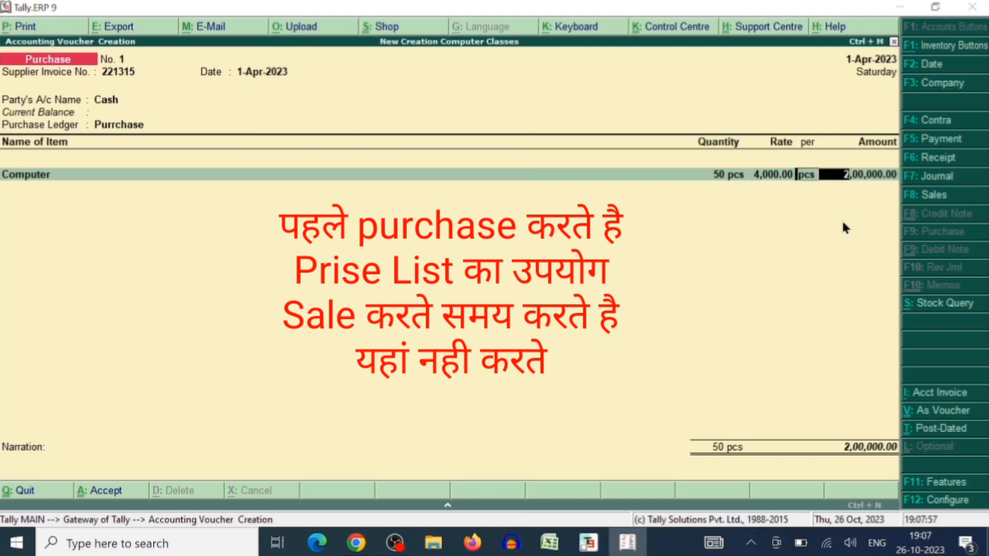
pyautogui.press('Return')
pyautogui.press('Return')
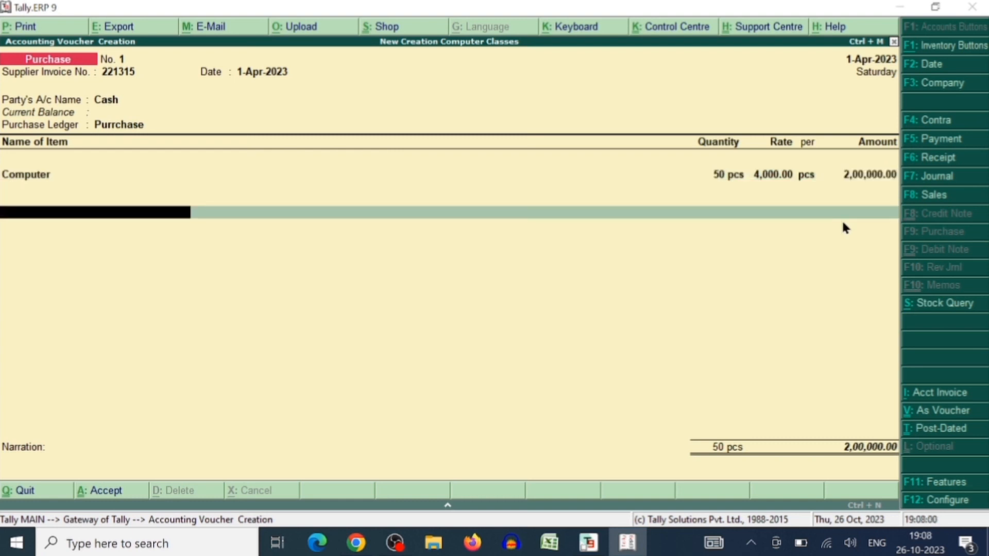
pyautogui.press('Return')
pyautogui.press('Return')
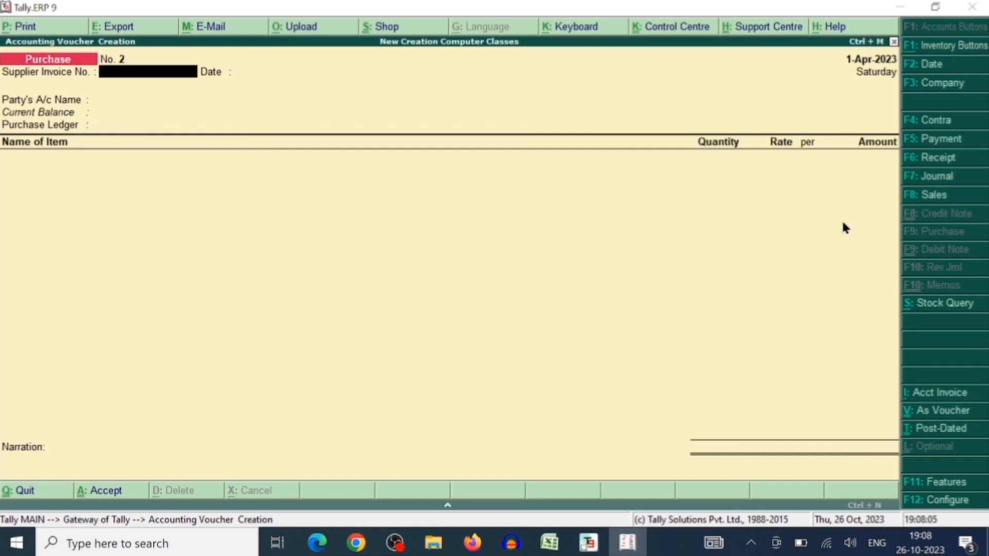
# Step: Start a sales voucher with party account Cash, blank reference and party details, price level Not Applicable, and the Sale ledger
pyautogui.click(933, 200)
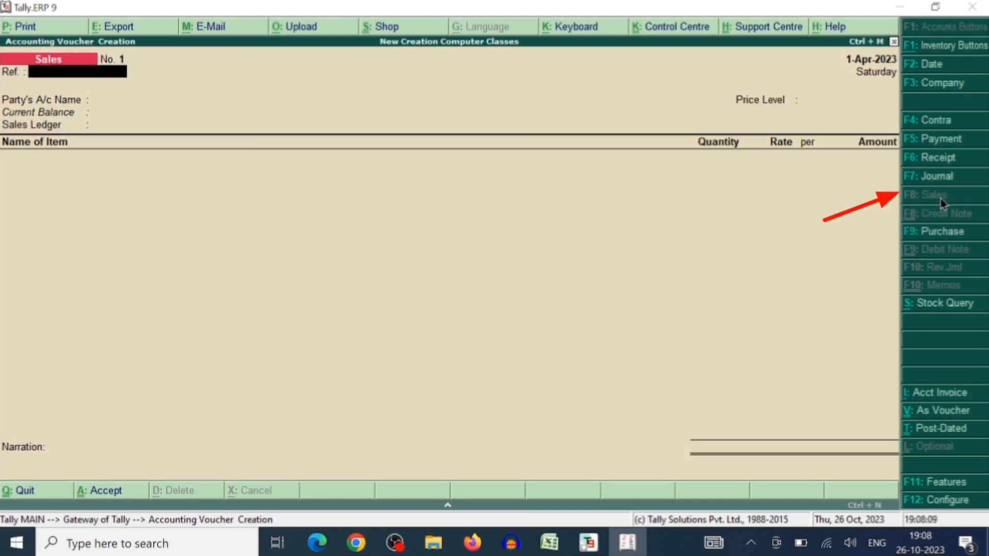
pyautogui.press('Return')
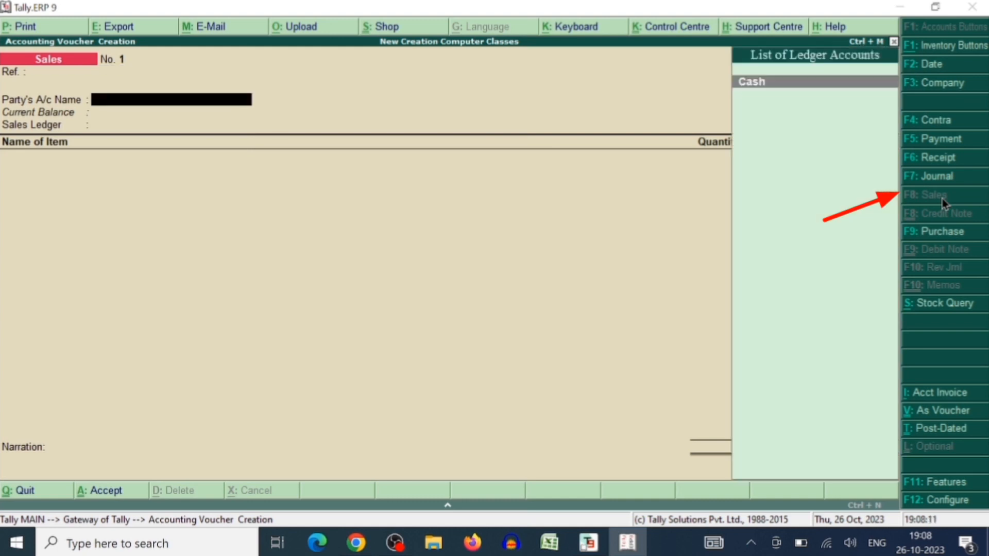
pyautogui.press('Return')
pyautogui.press('Return')
pyautogui.press('Return')
pyautogui.press('Return')
pyautogui.press('Return')
pyautogui.press('Return')
pyautogui.press('Return')
pyautogui.press('Return')
pyautogui.press('Return')
pyautogui.press('Return')
pyautogui.press('Return')
pyautogui.press('Return')
pyautogui.press('Return')
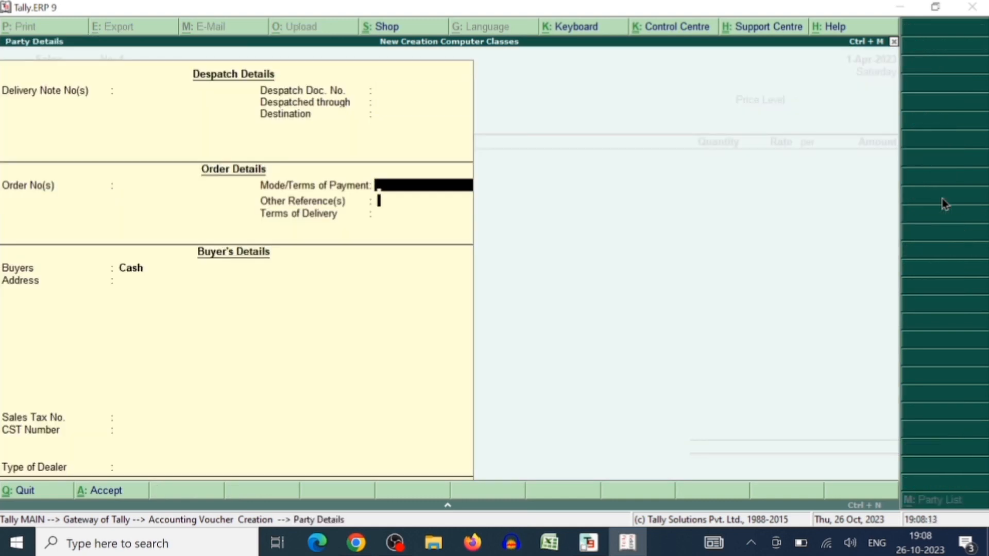
pyautogui.press('Return')
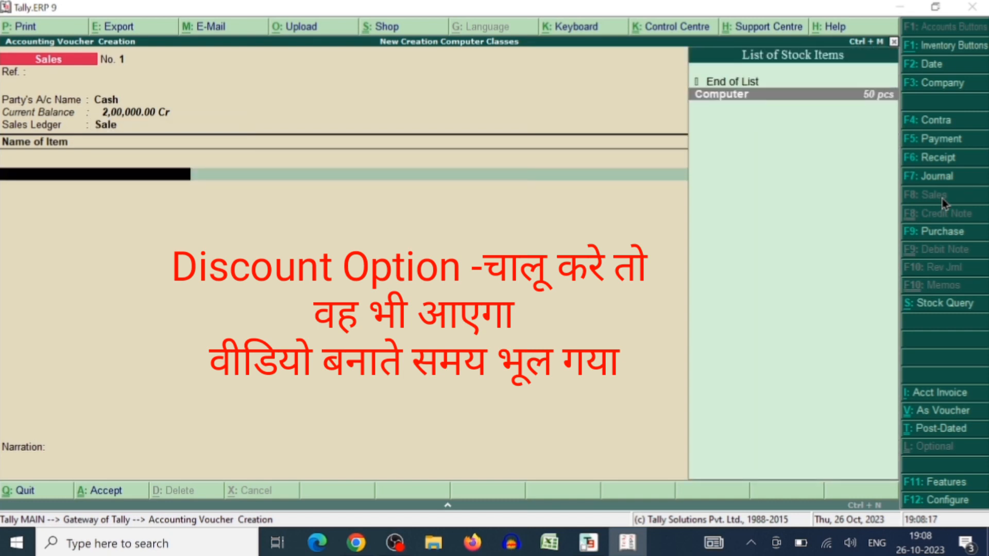
# Step: Add the stock item Computer to the sales voucher with a quantity of 10 pcs
pyautogui.click(879, 97)
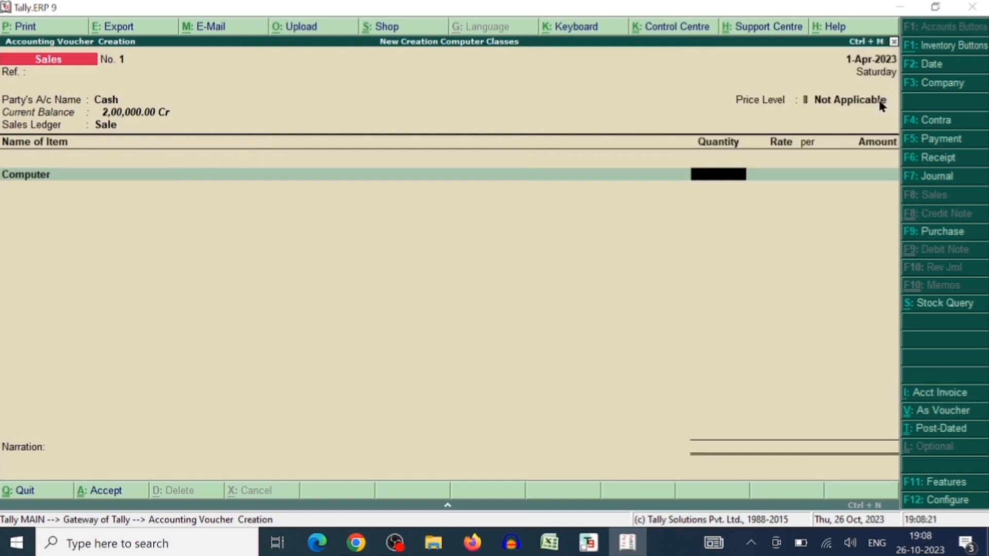
pyautogui.write('0')
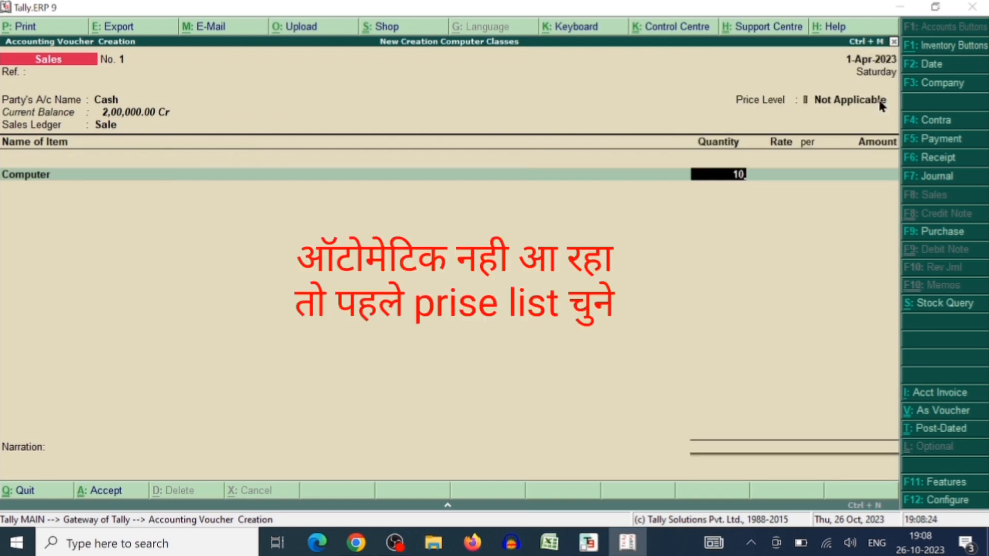
pyautogui.press('Return')
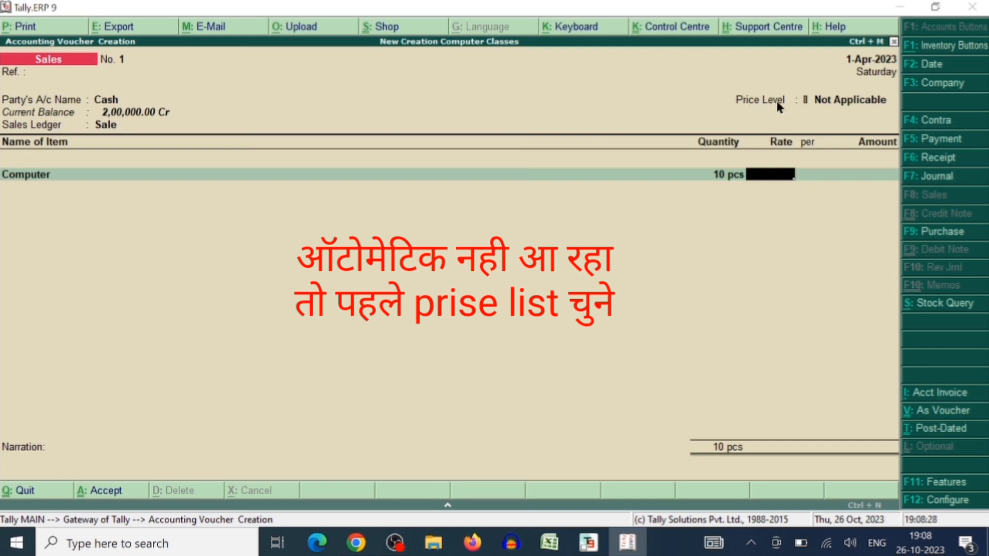
# Step: Go back to the voucher header, set the price level to Prise List, and keep the Sale ledger and the Computer item
pyautogui.press('BackSpace')
pyautogui.press('BackSpace')
pyautogui.press('BackSpace')
pyautogui.press('BackSpace')
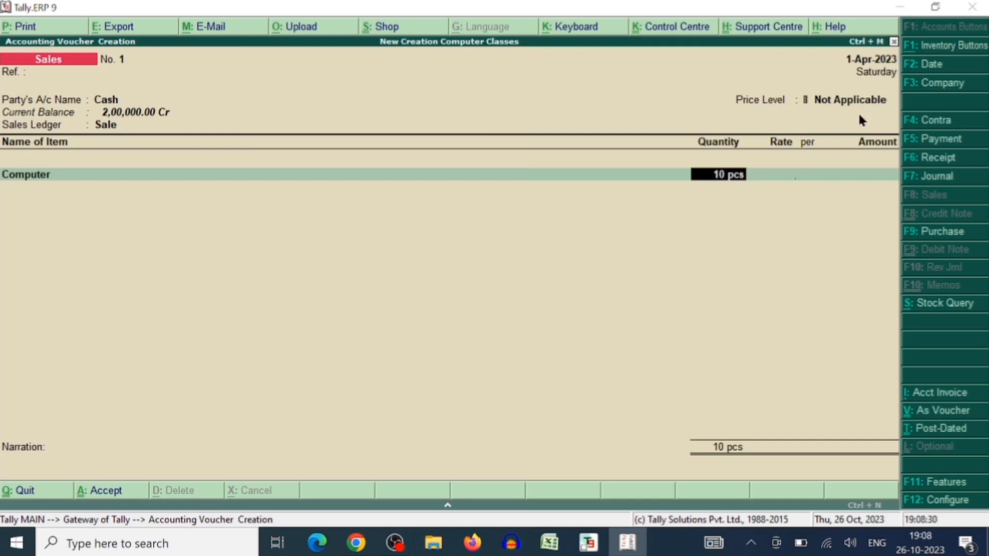
pyautogui.press('BackSpace')
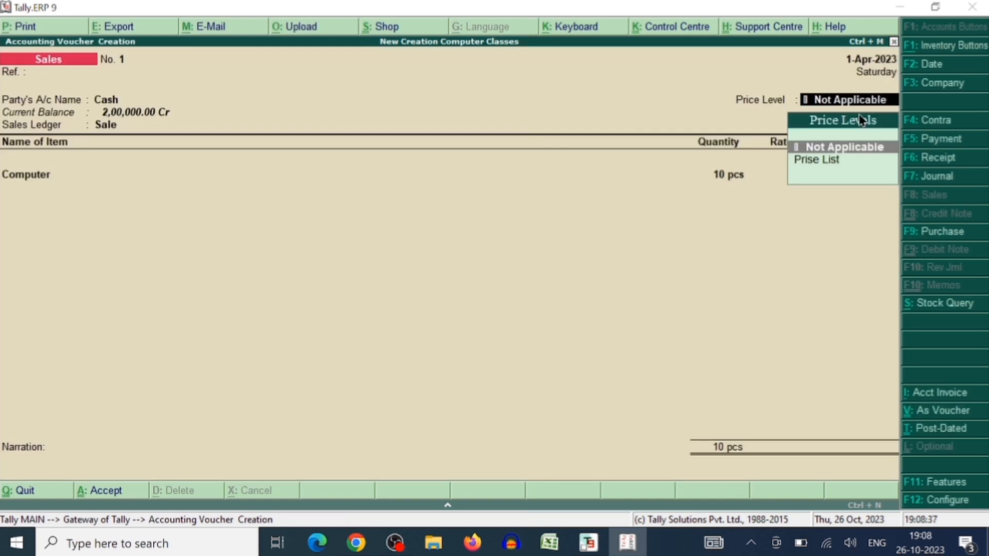
pyautogui.click(824, 159)
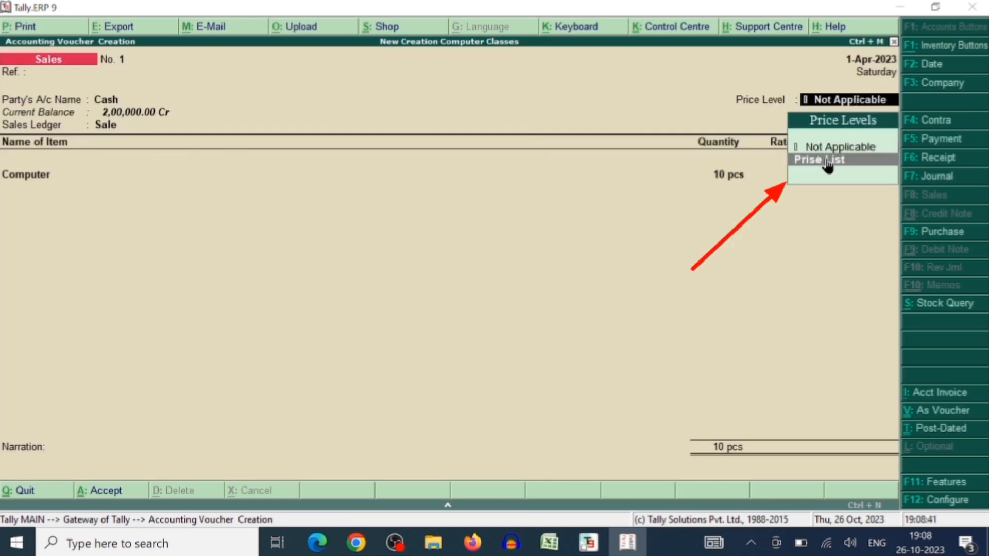
pyautogui.click(825, 160)
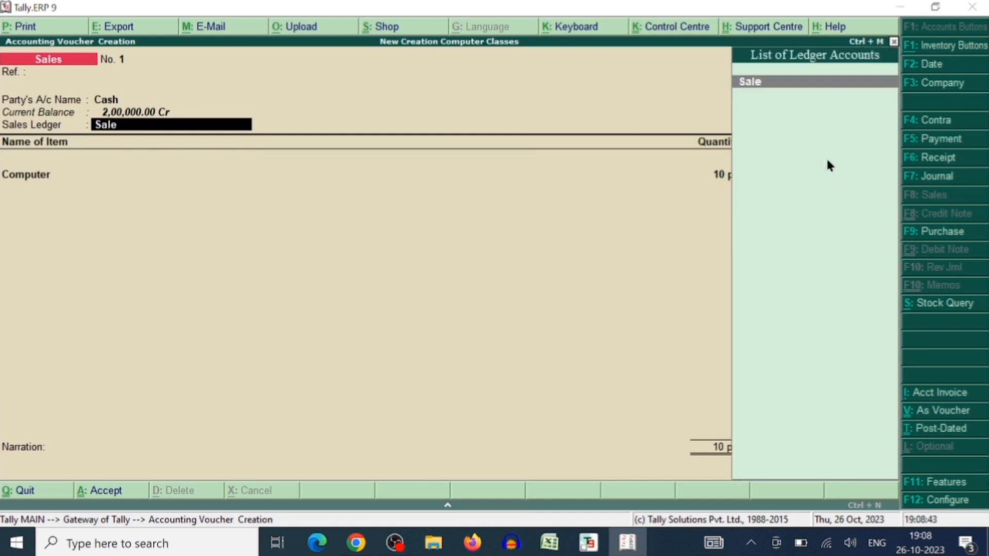
pyautogui.click(767, 83)
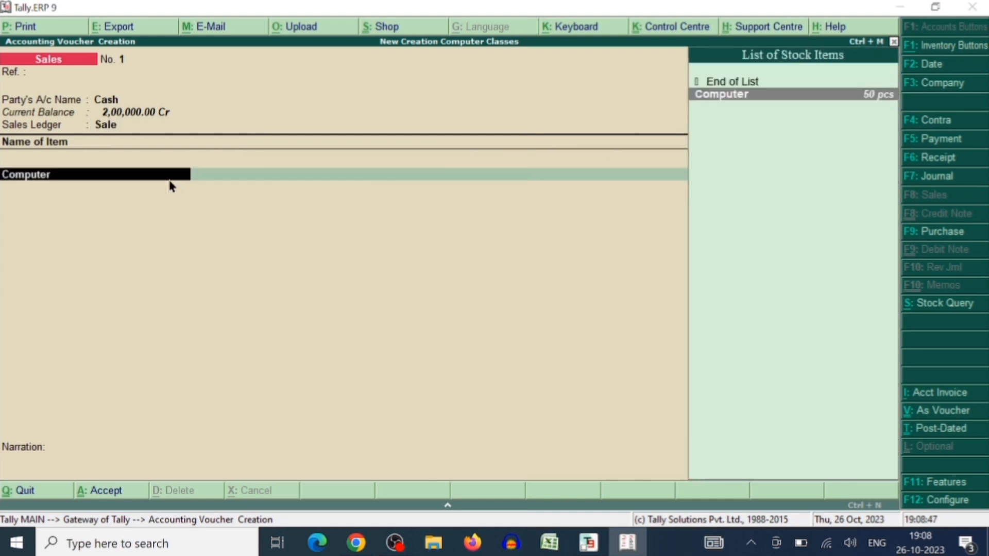
pyautogui.press('Return')
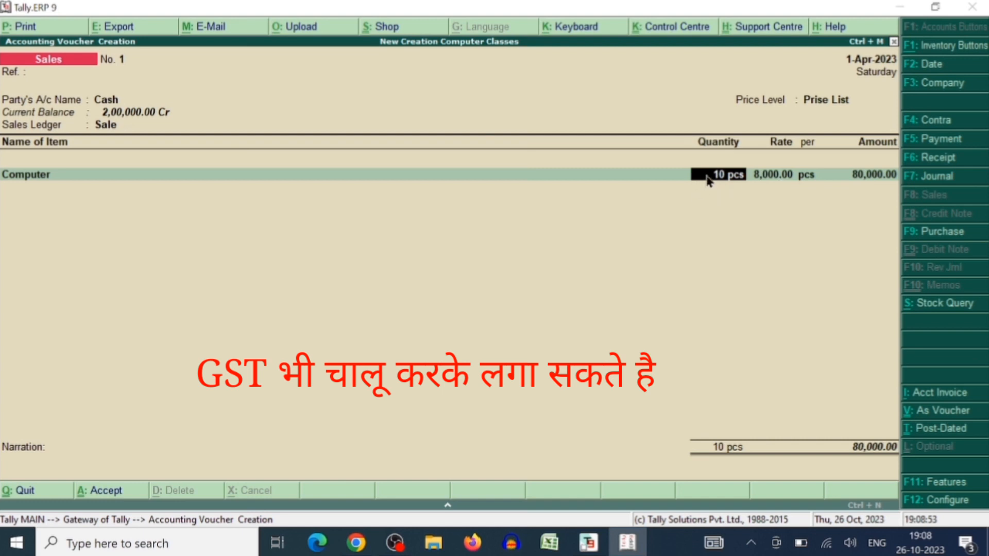
# Step: Set the Computer quantity to 20 pcs, accept the price-list rate and amount, and end the item list
pyautogui.write('20')
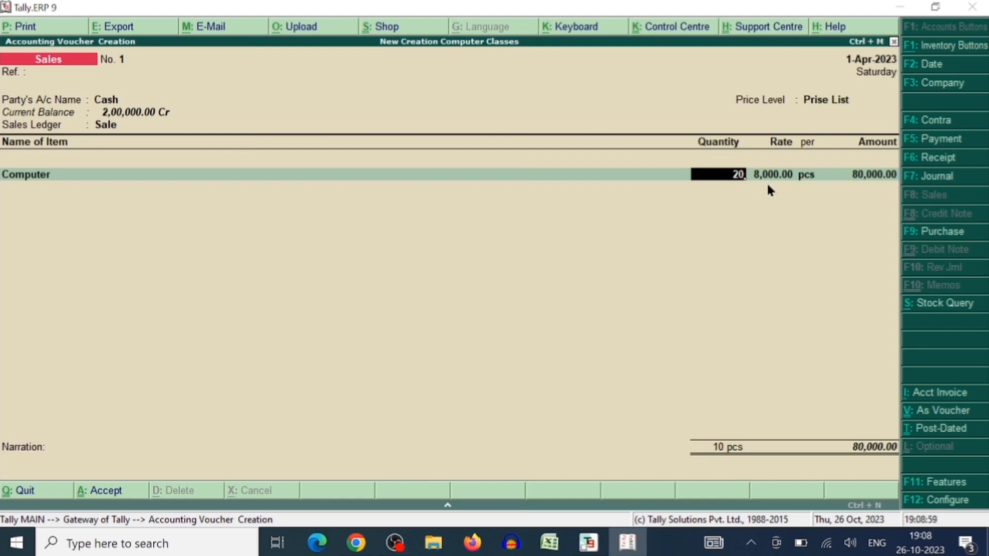
pyautogui.press('Return')
pyautogui.press('Return')
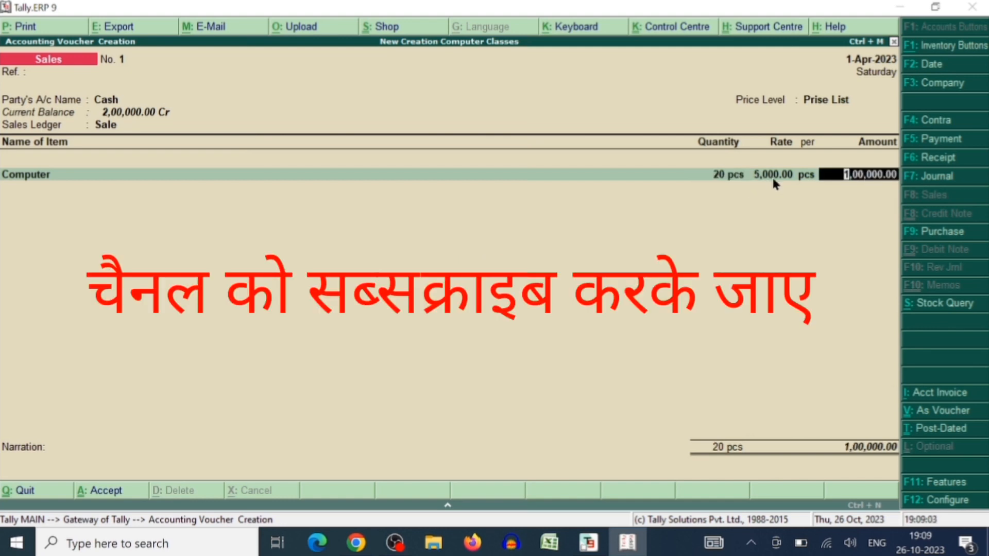
pyautogui.press('Return')
pyautogui.press('Return')
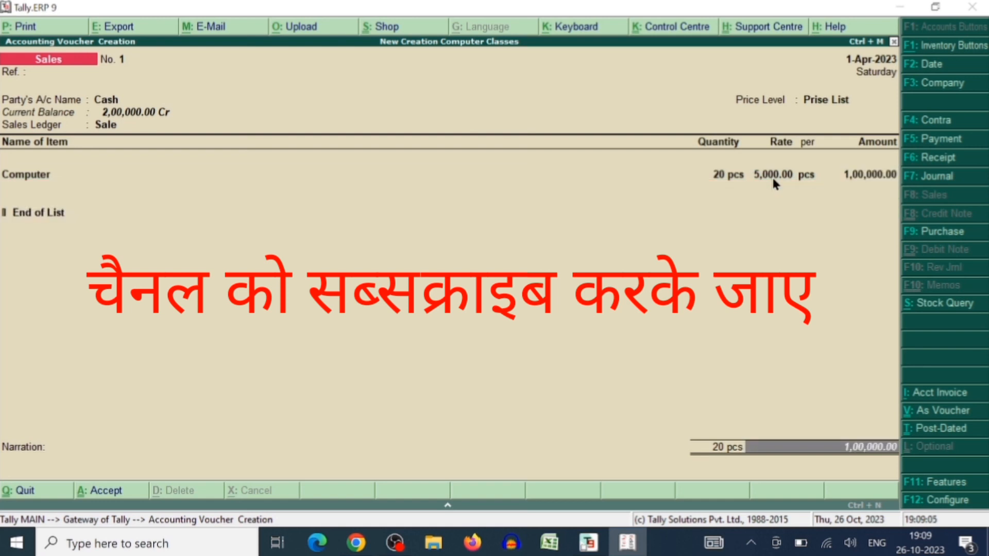
pyautogui.press('Return')
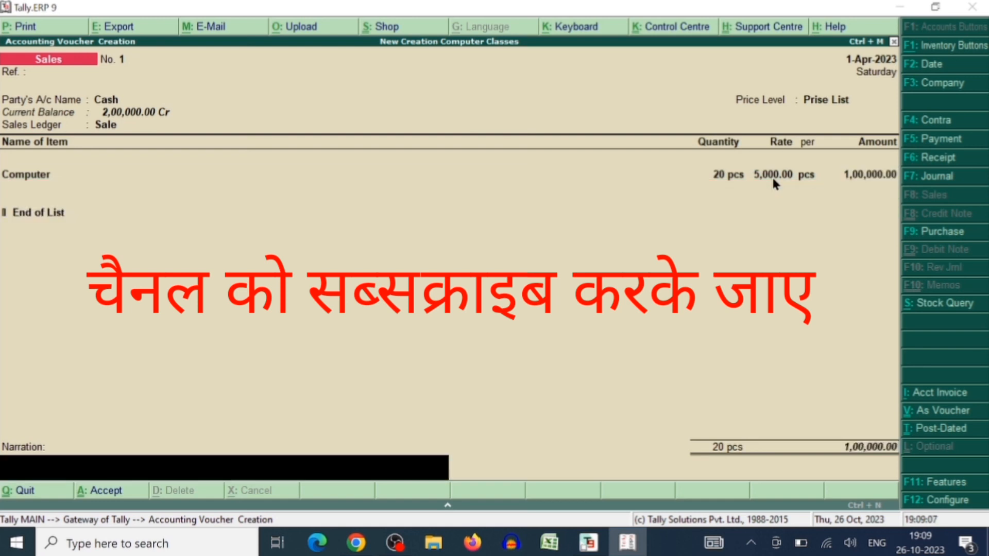